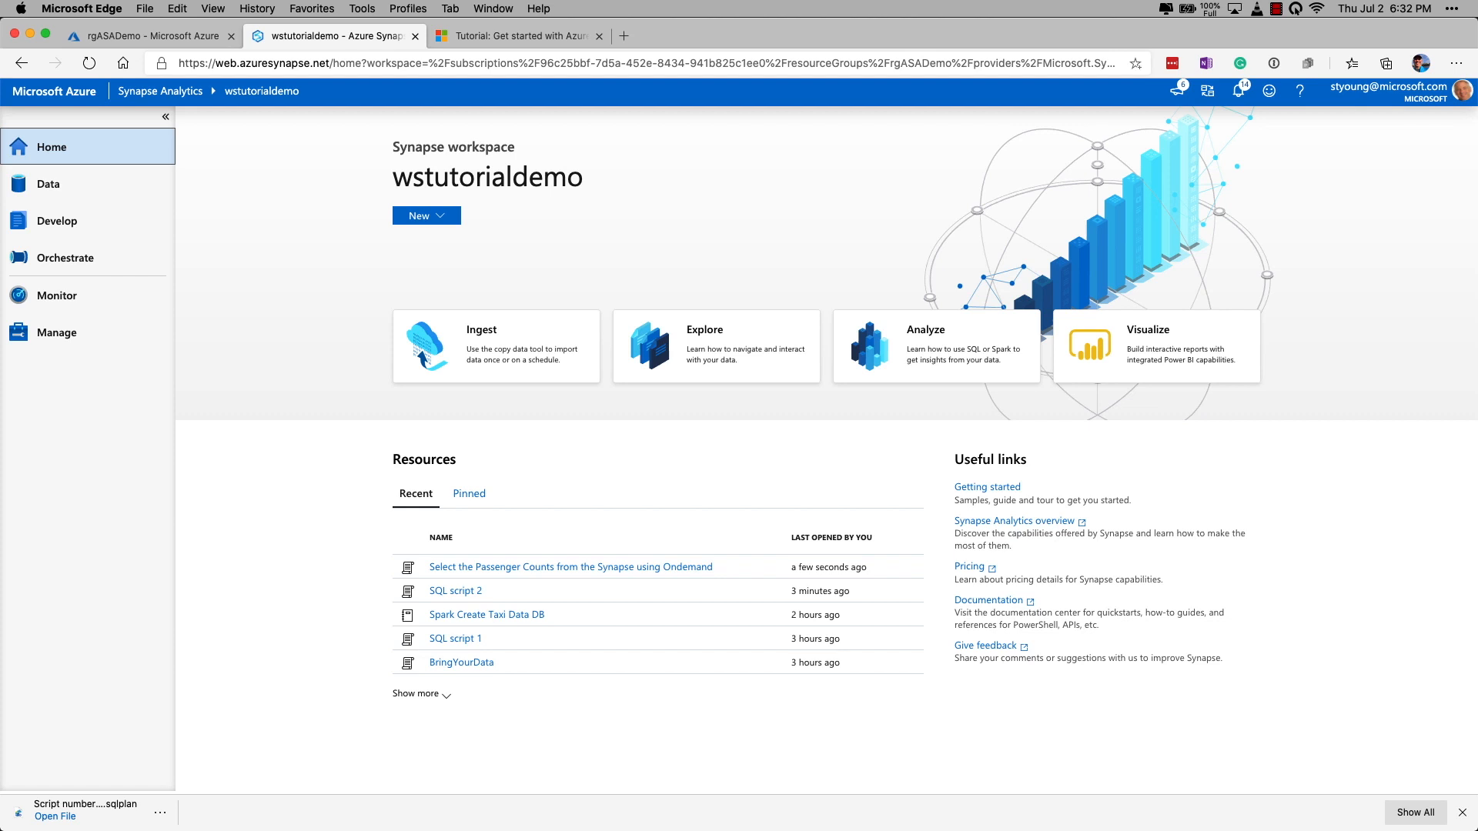
Create a new notebook from the Develop hub.
{"action": "left_click", "coordinate": [23, 228]}
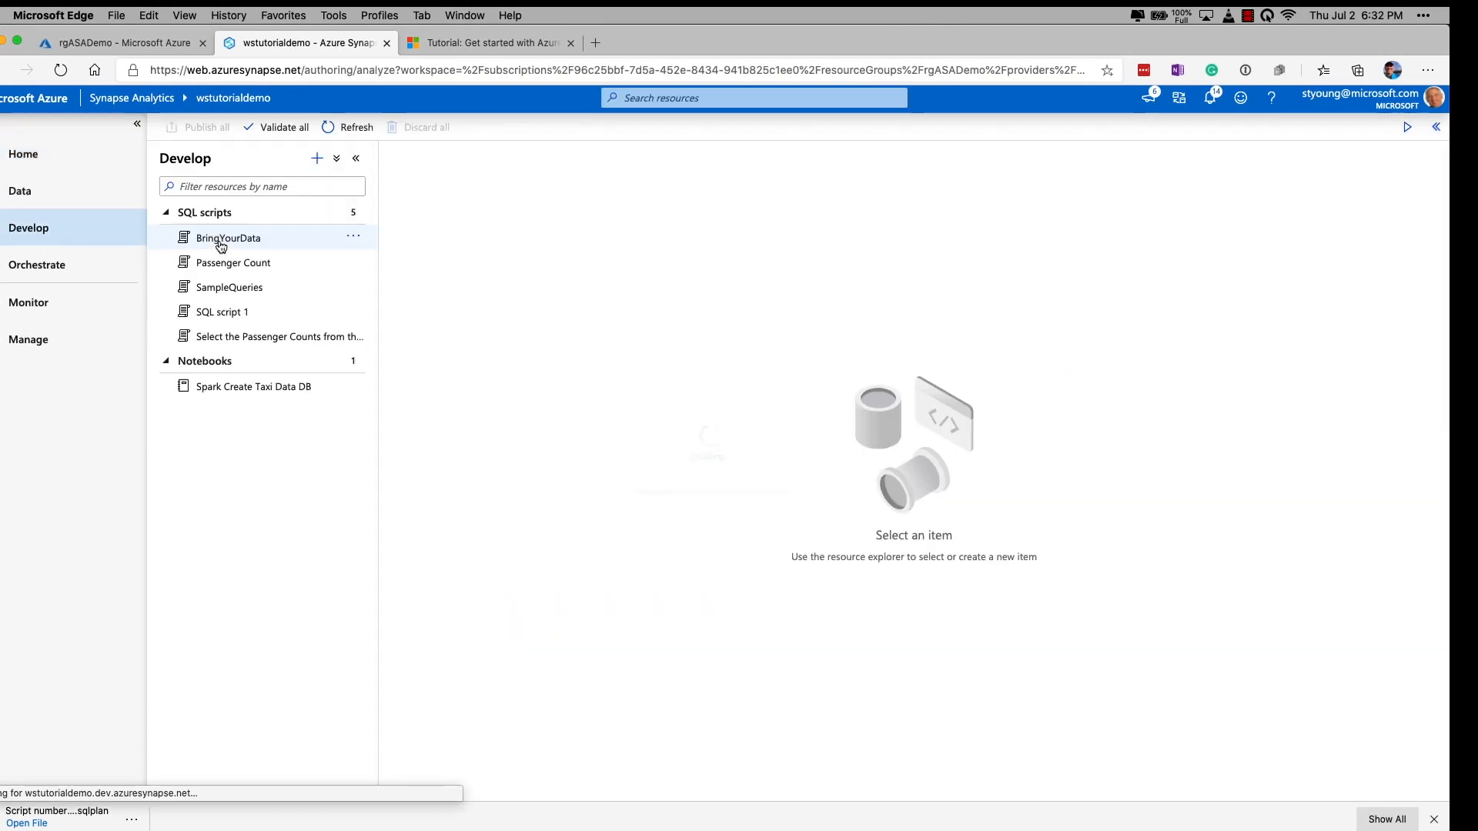
{"action": "left_click", "coordinate": [317, 158]}
{"action": "left_click", "coordinate": [366, 207]}
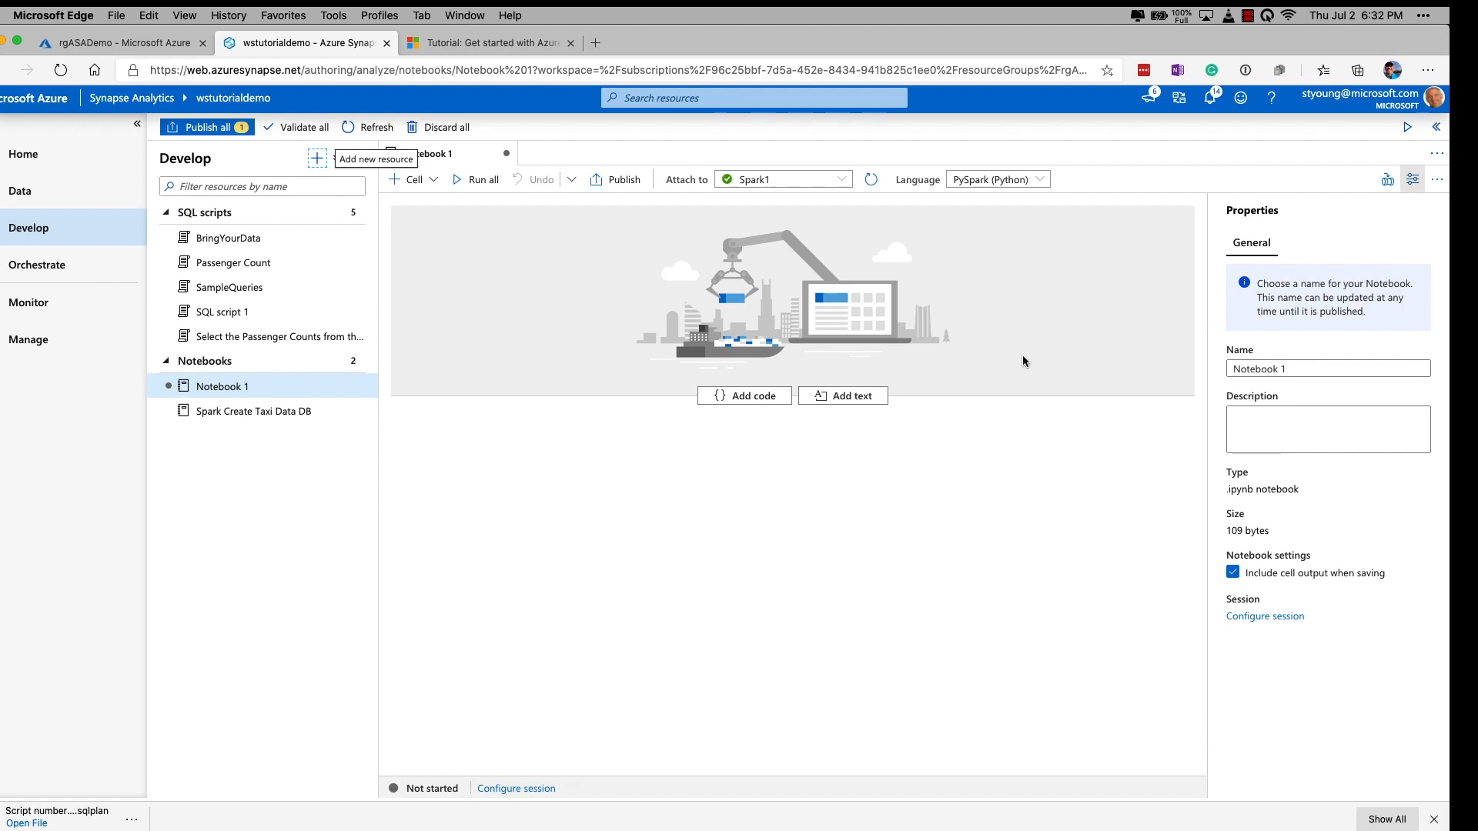
Name the notebook "Export to Datalake".
{"action": "left_click_drag", "start_coordinate": [1319, 374], "coordinate": [1229, 368]}
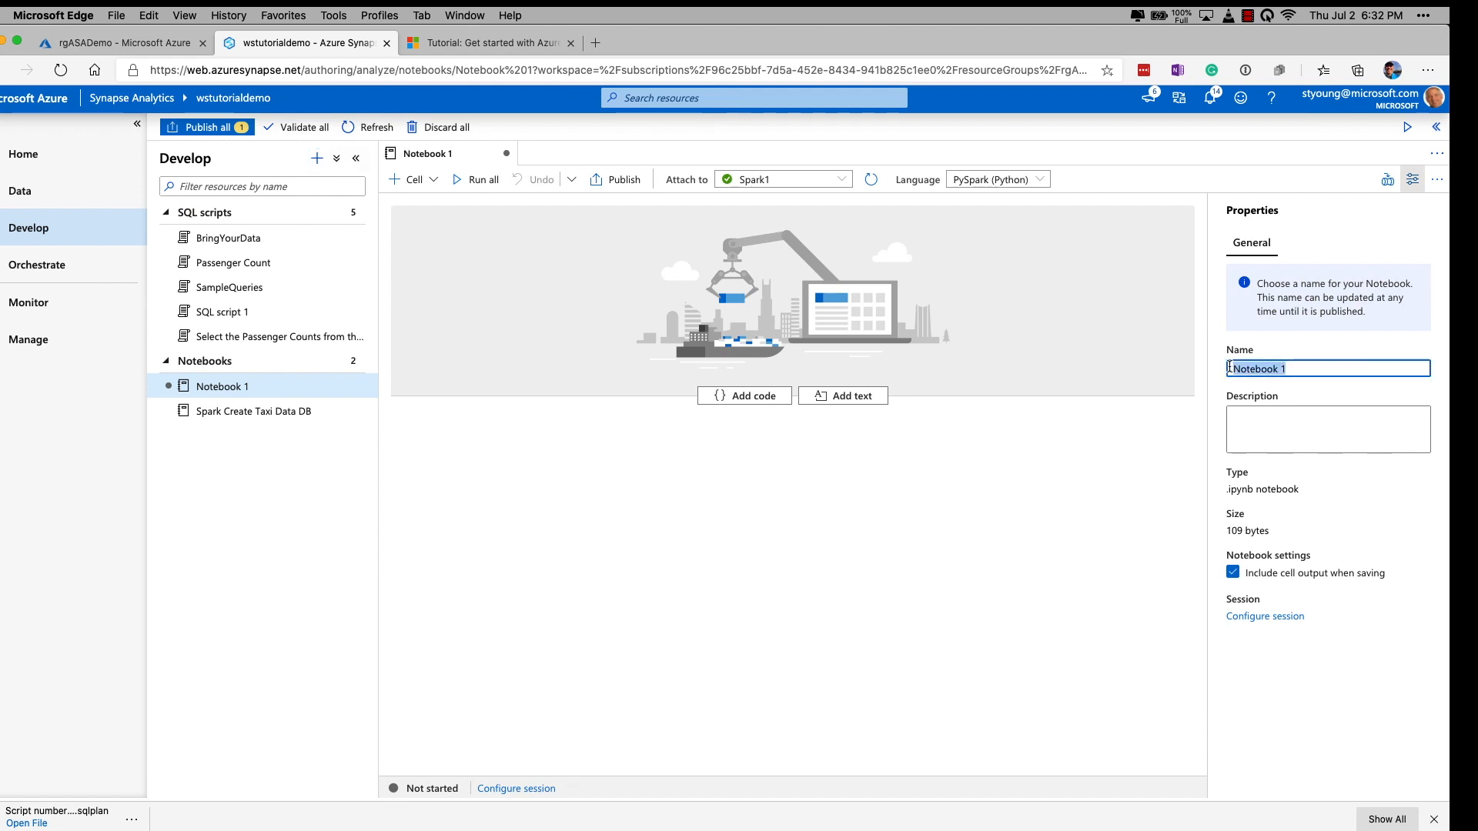
{"action": "type", "text": "Export to Datalake"}
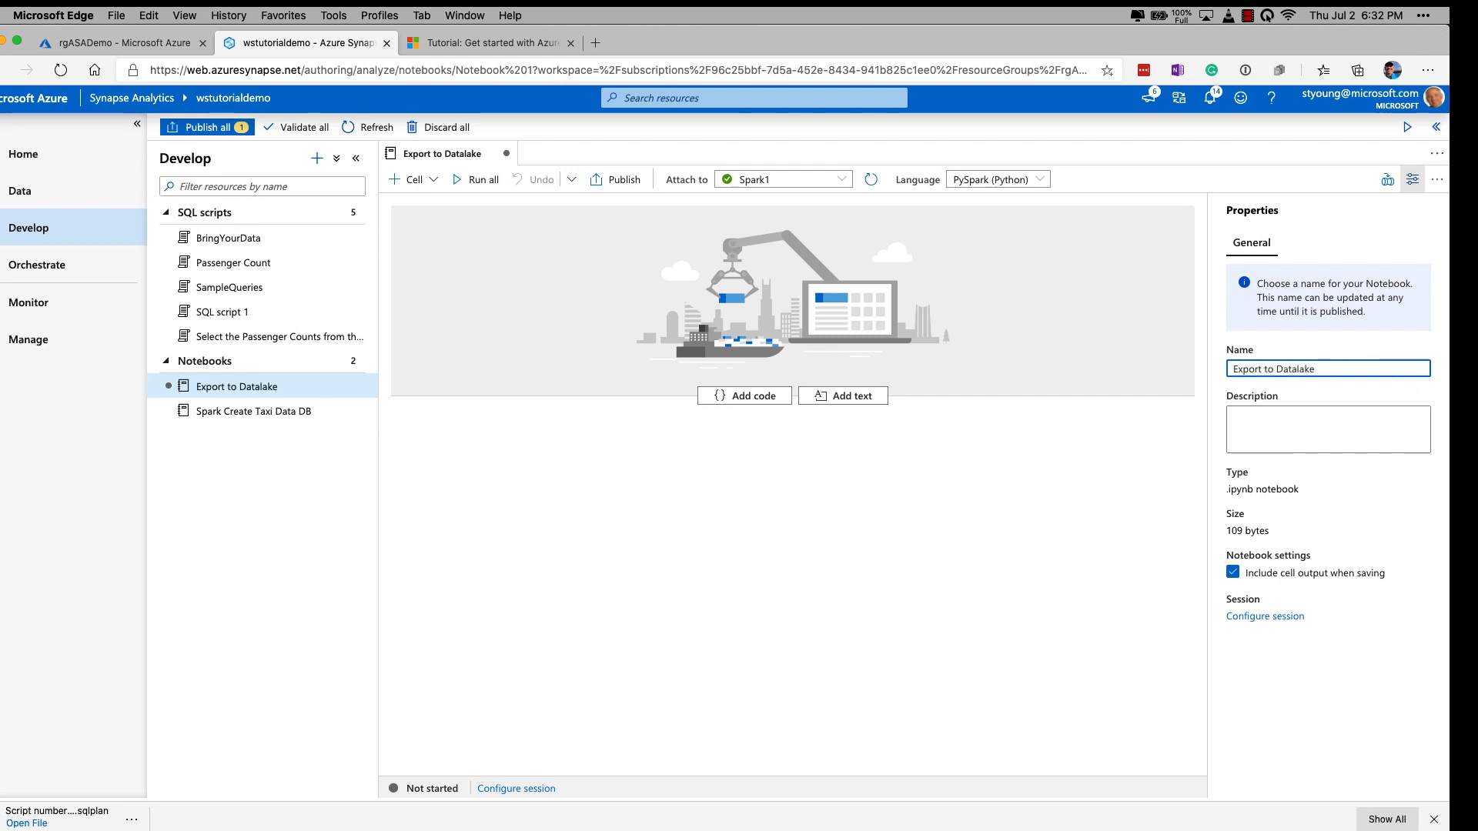
Set the notebook description to "Demo script for datalake".
{"action": "left_click", "coordinate": [1256, 418]}
{"action": "type", "text": "De"}
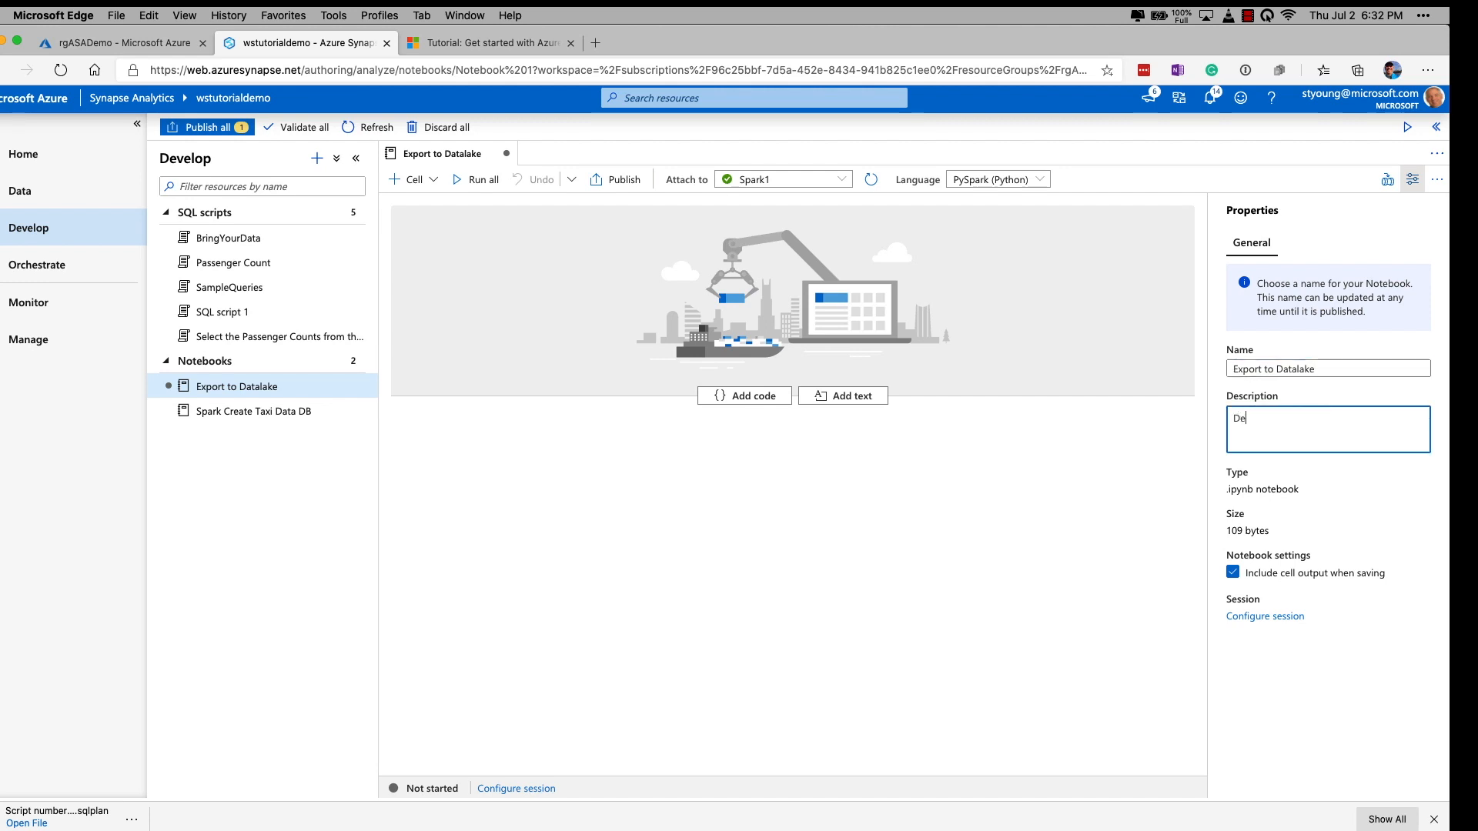
{"action": "type", "text": "mo script for datalake"}
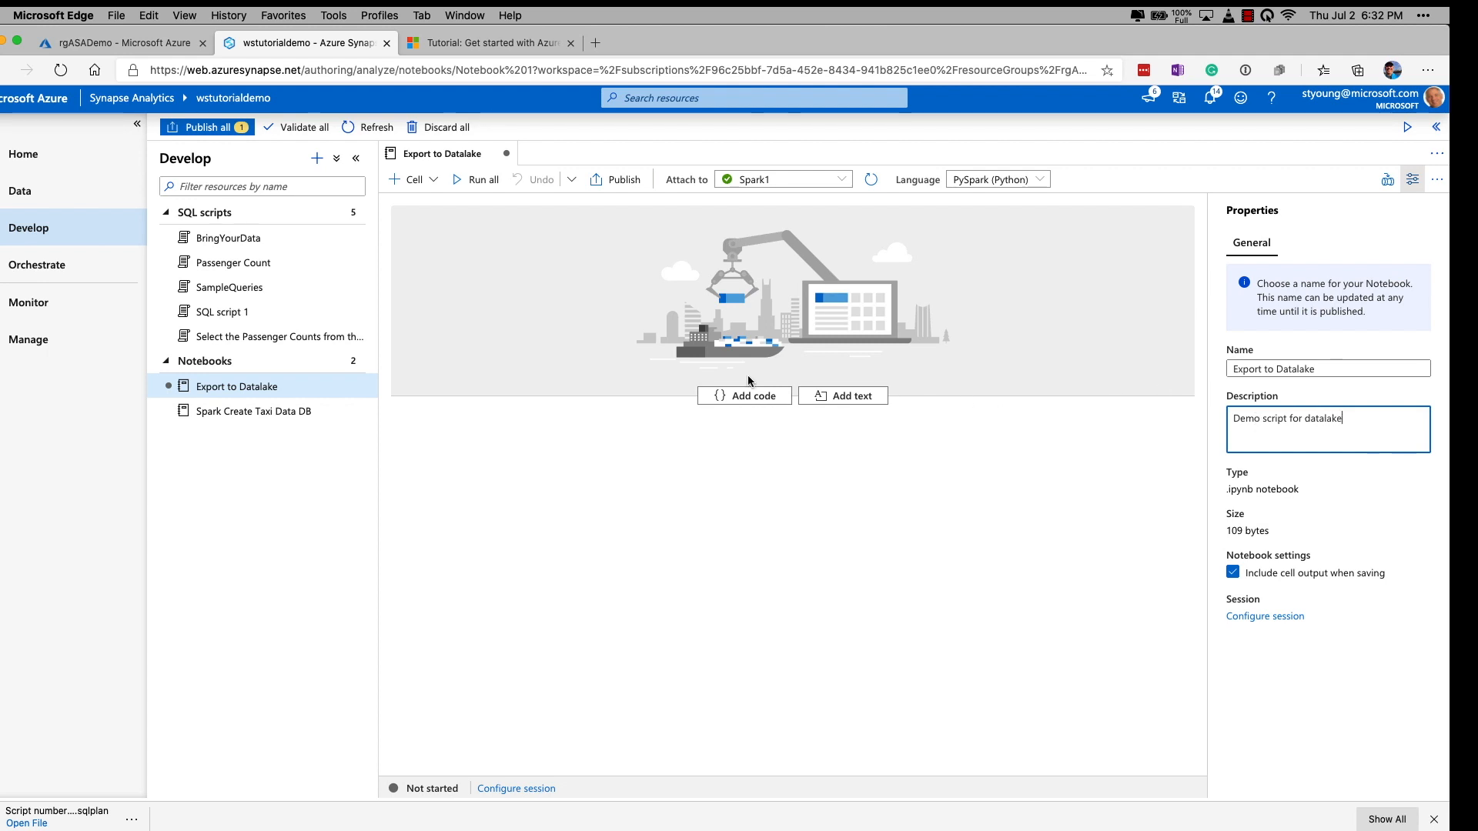
Add a code cell and paste the PySpark script that writes nyctaxi.passengercountstats to CSV and Parquet in /NYCTaxi.
{"action": "left_click", "coordinate": [743, 396]}
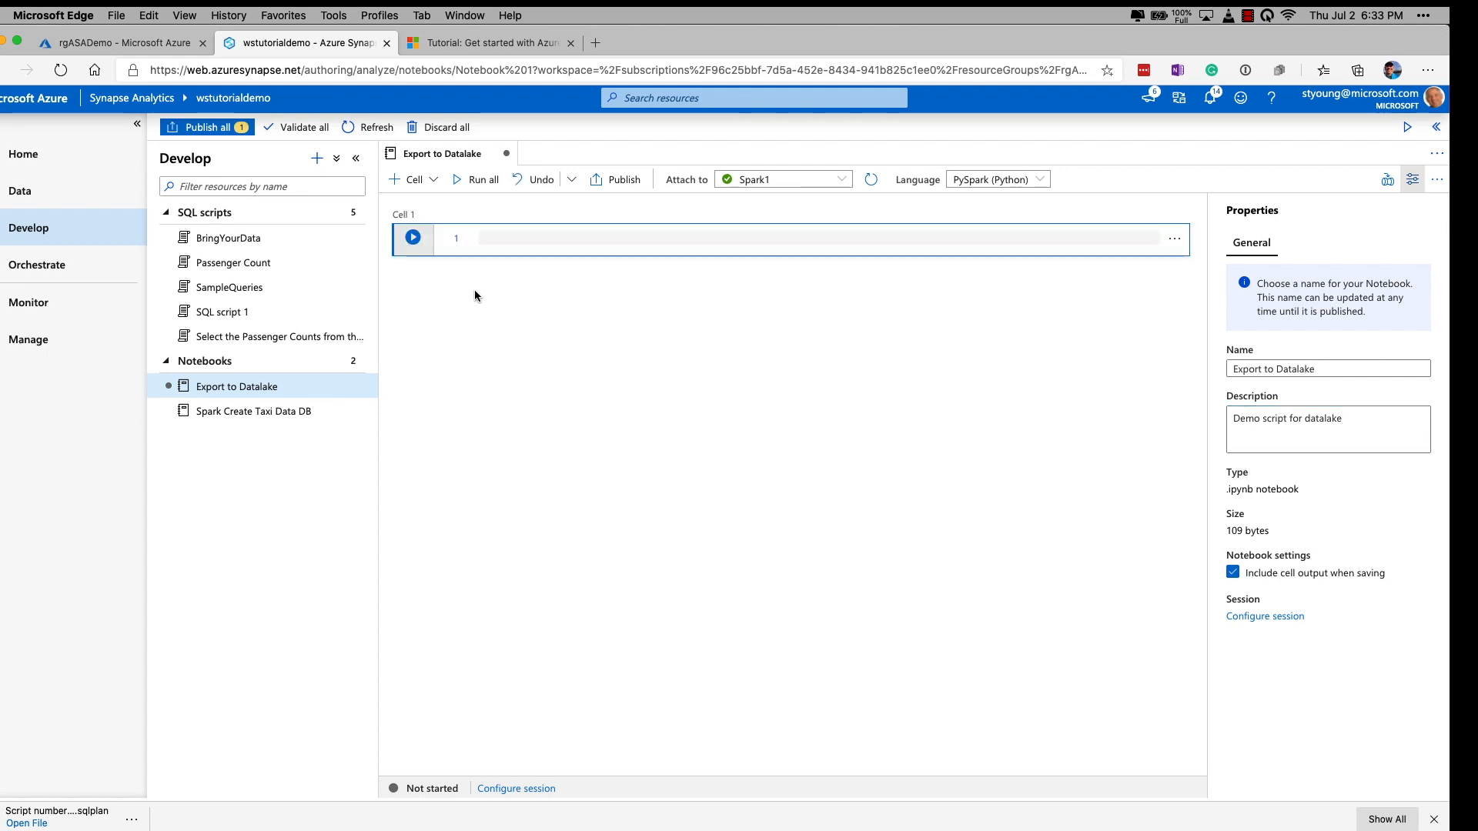
{"action": "type", "text": "%%pyspark df = spark.sql(\"SELECT * FROM nyctaxi.passengercountstats\") df = df.repartition(1) # This ensure we'll get a single file during write() df.write.mode(\"overwrite\").csv(\"/NYCTaxi/PassengerCountStats.csv\") df.write.mode(\"overwrite\").parquet(\"/NYCTaxi/PassengerCountStats.parquet\")"}
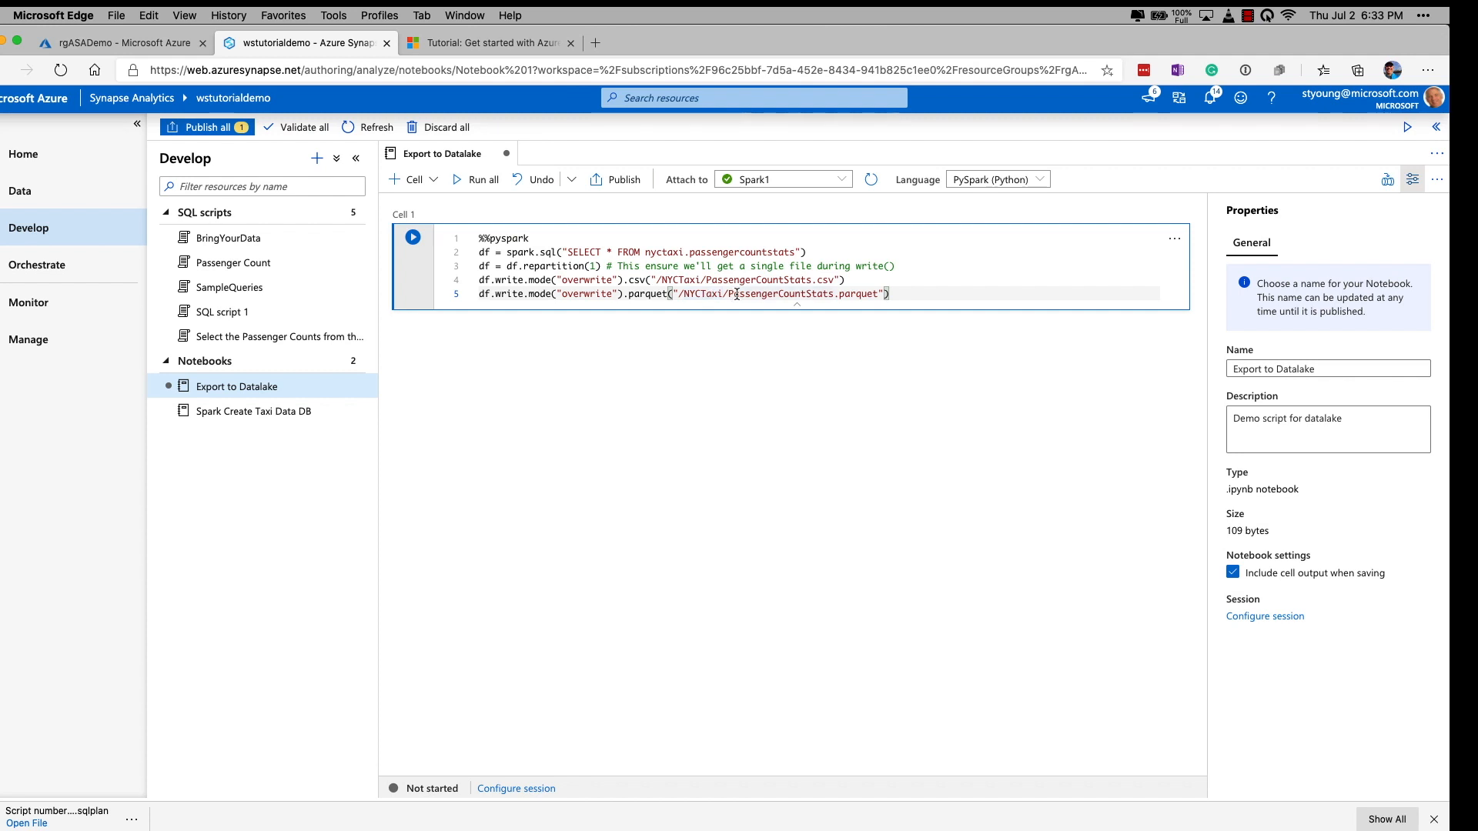
Run the code cell and expand its job execution details.
{"action": "left_click", "coordinate": [414, 238]}
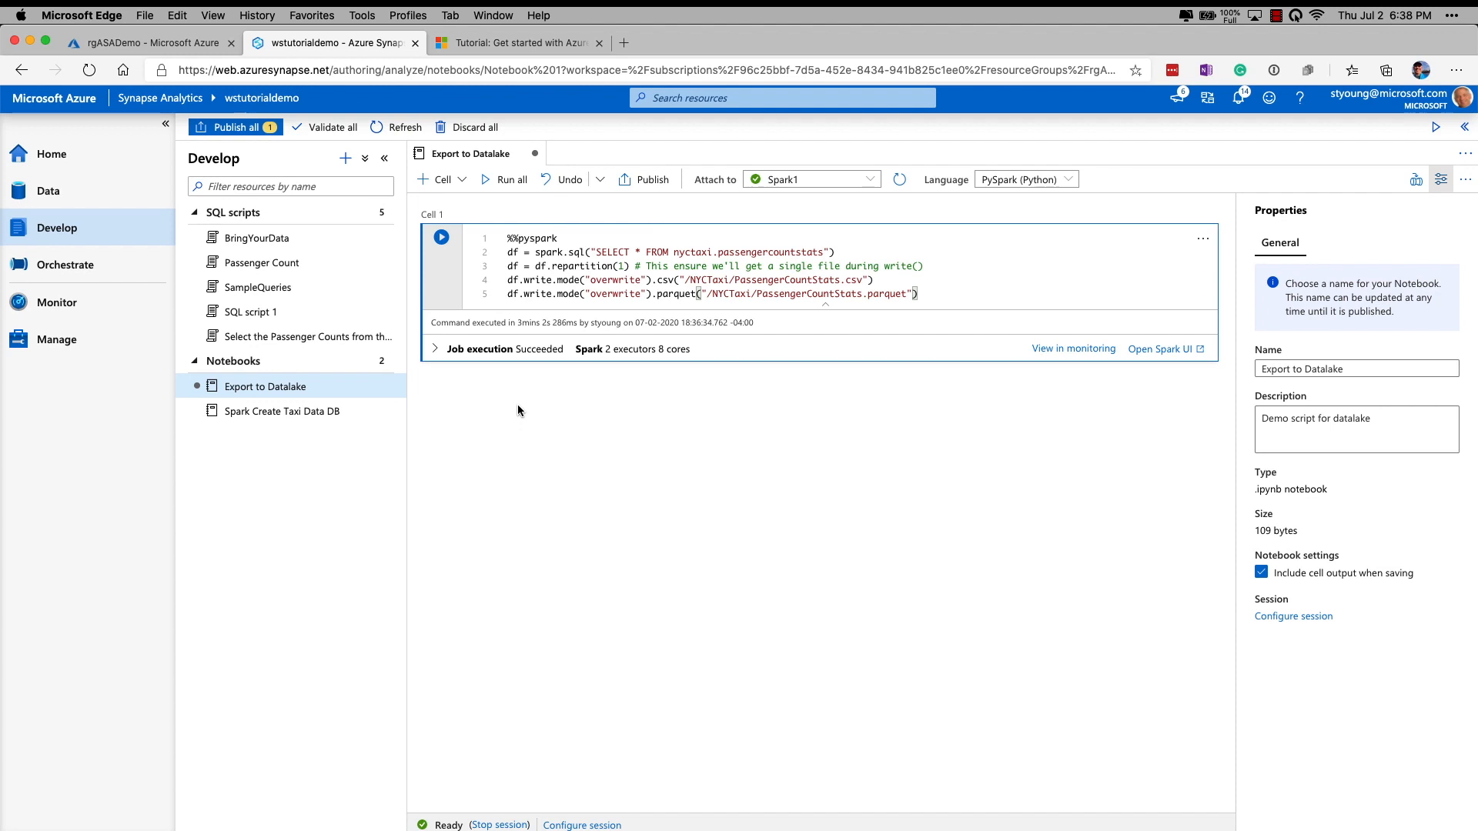
{"action": "left_click", "coordinate": [435, 350]}
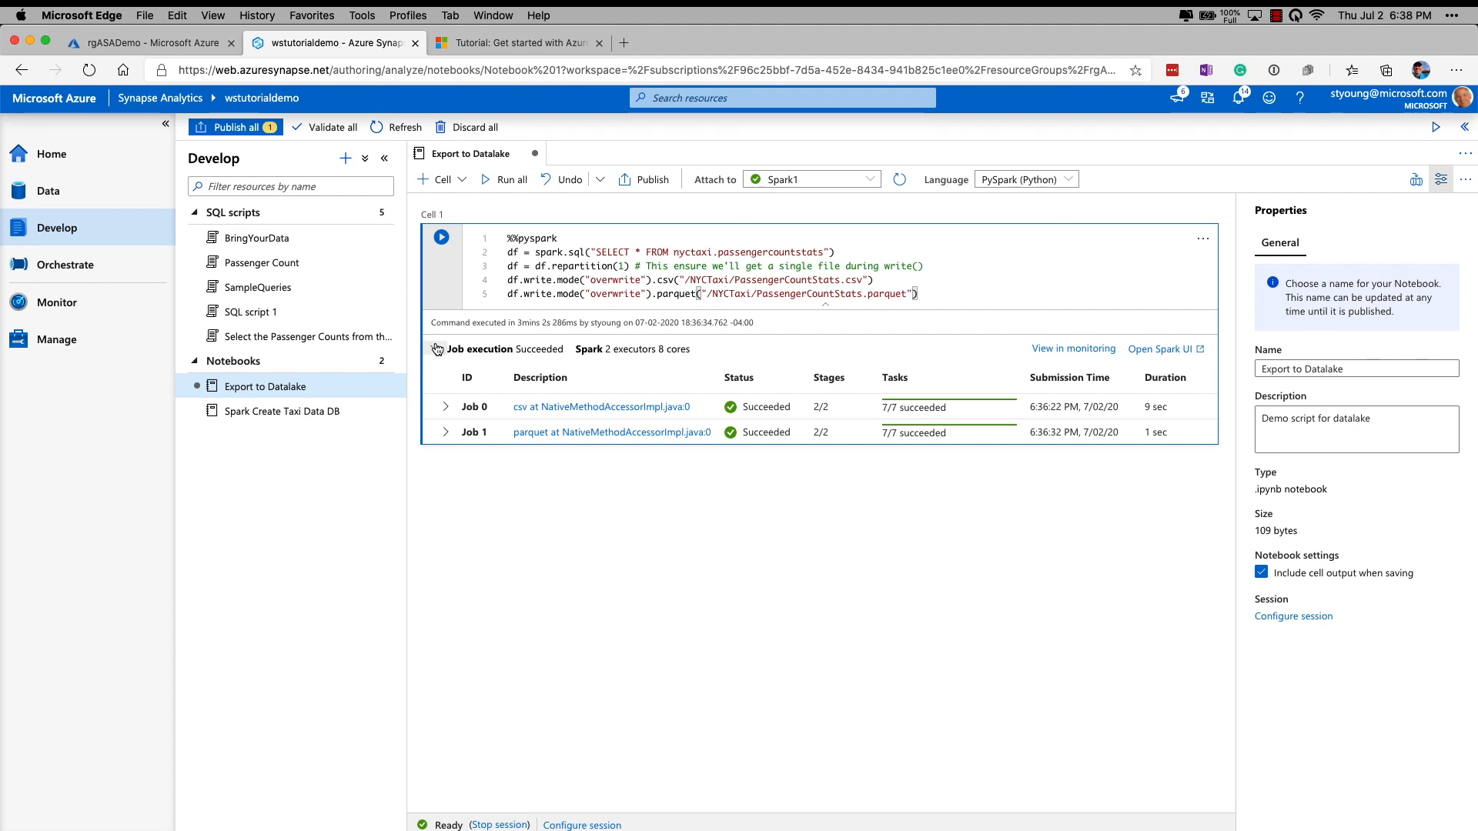
Browse the linked primary storage account and open the NYCTaxi folder in the fstutorialdemo container.
{"action": "left_click", "coordinate": [48, 190]}
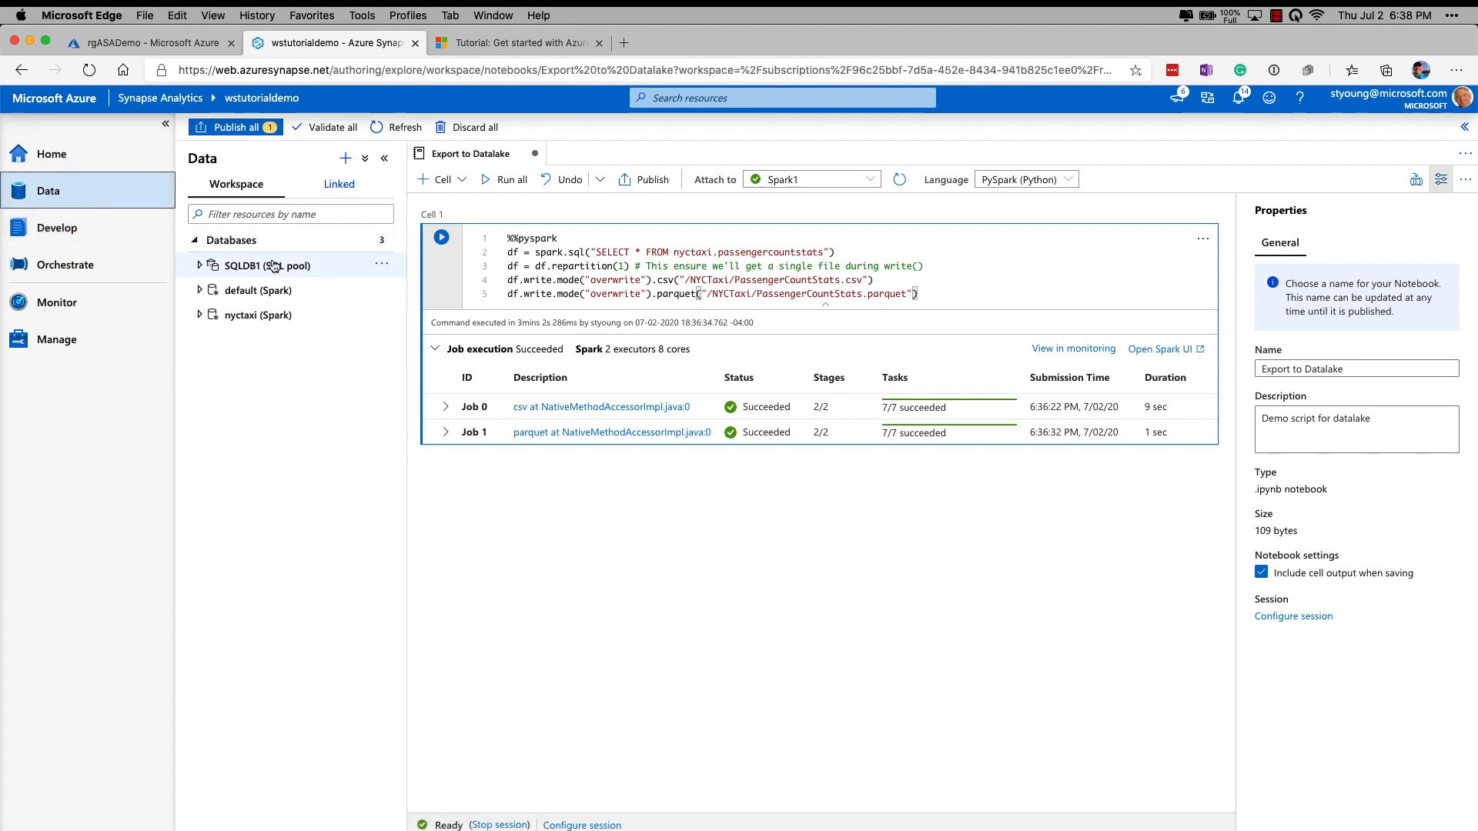
{"action": "left_click", "coordinate": [338, 183]}
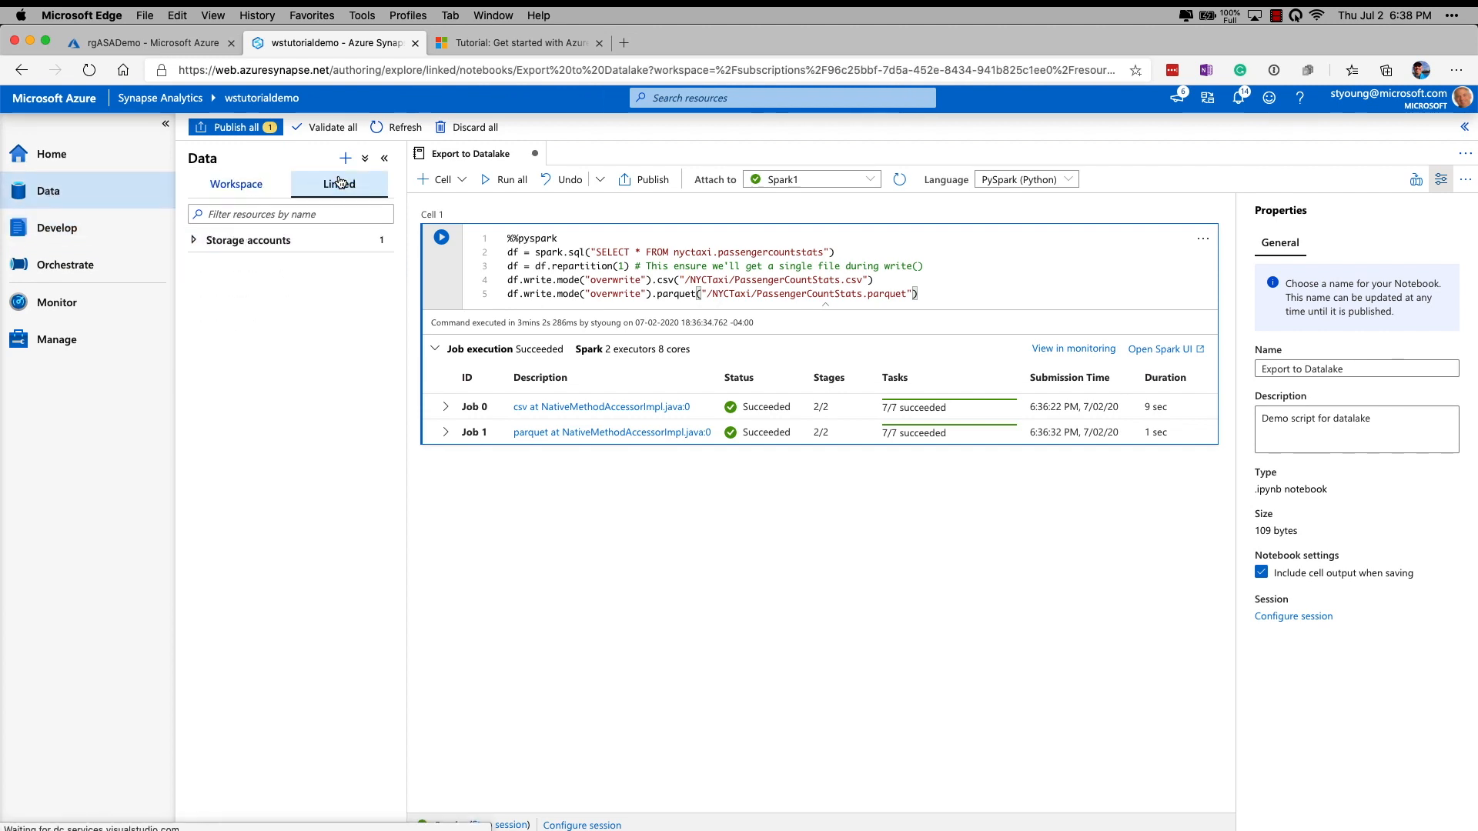
{"action": "left_click", "coordinate": [196, 243]}
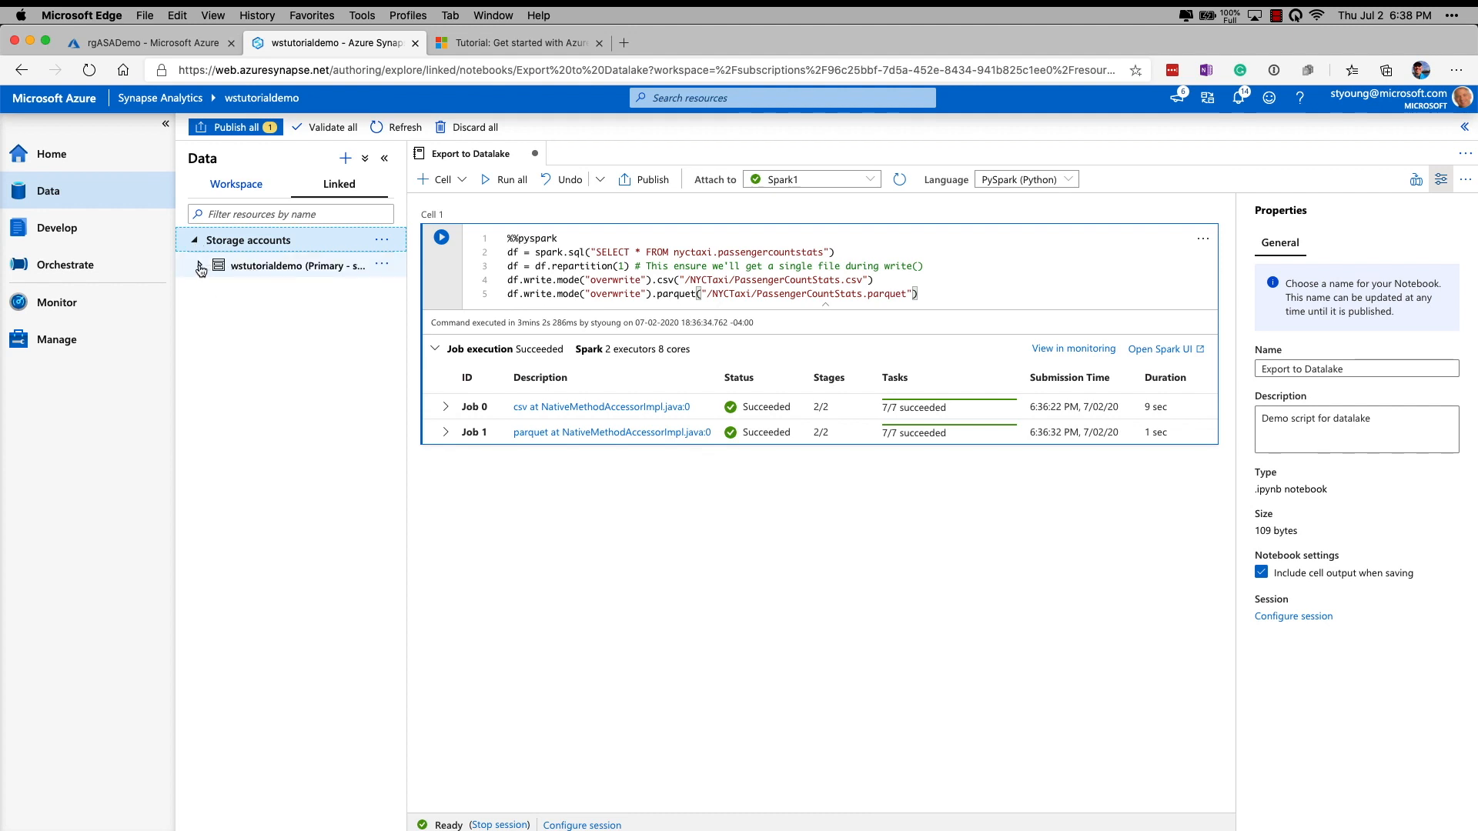
{"action": "left_click", "coordinate": [200, 268]}
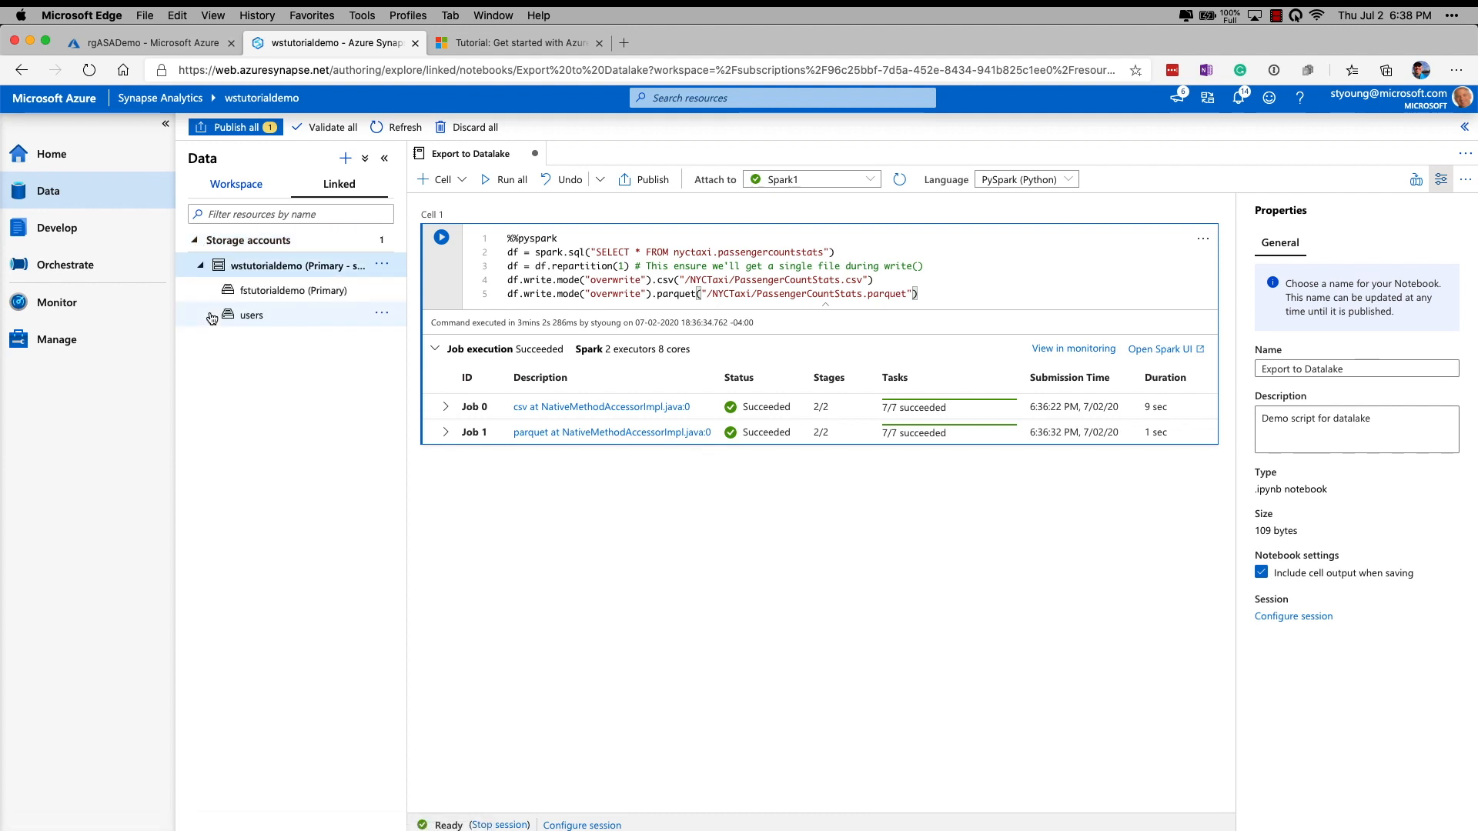
{"action": "left_click", "coordinate": [287, 291]}
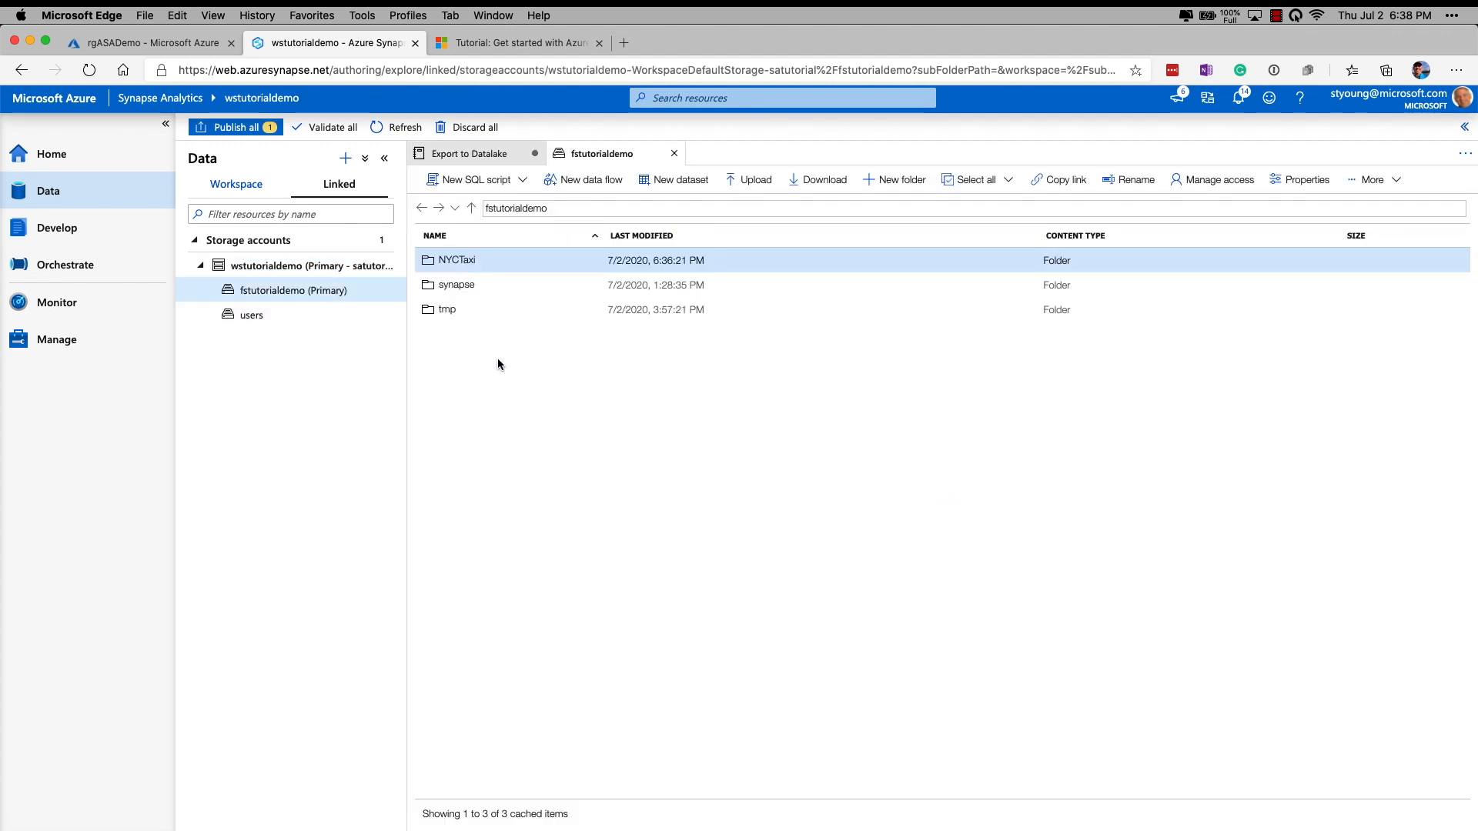
{"action": "double_click", "coordinate": [459, 260]}
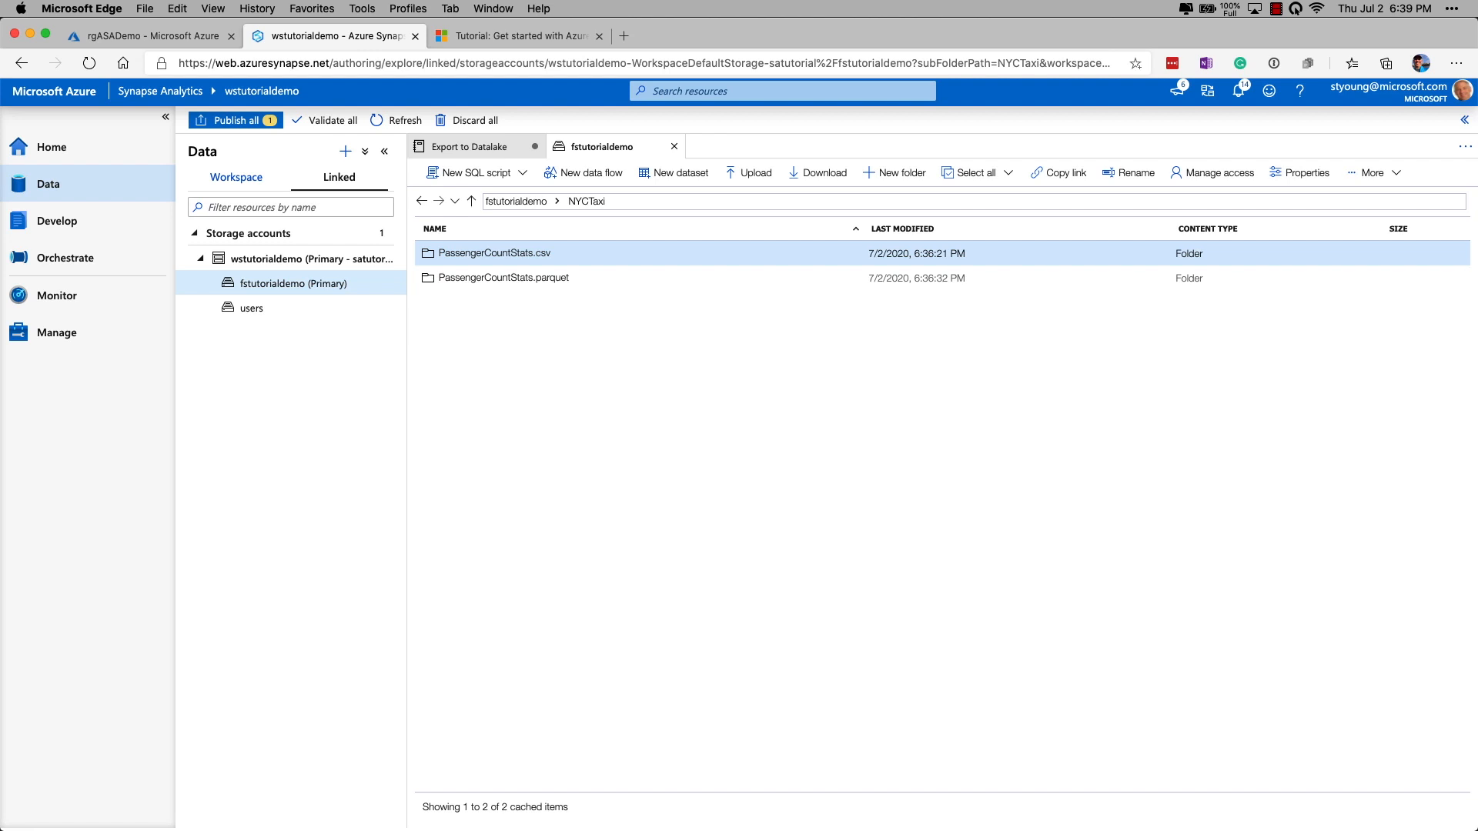
Switch to Azure Storage Explorer and open the NYCTaxi folder in the fstutorialdemo container.
{"action": "key", "text": "super+Tab"}
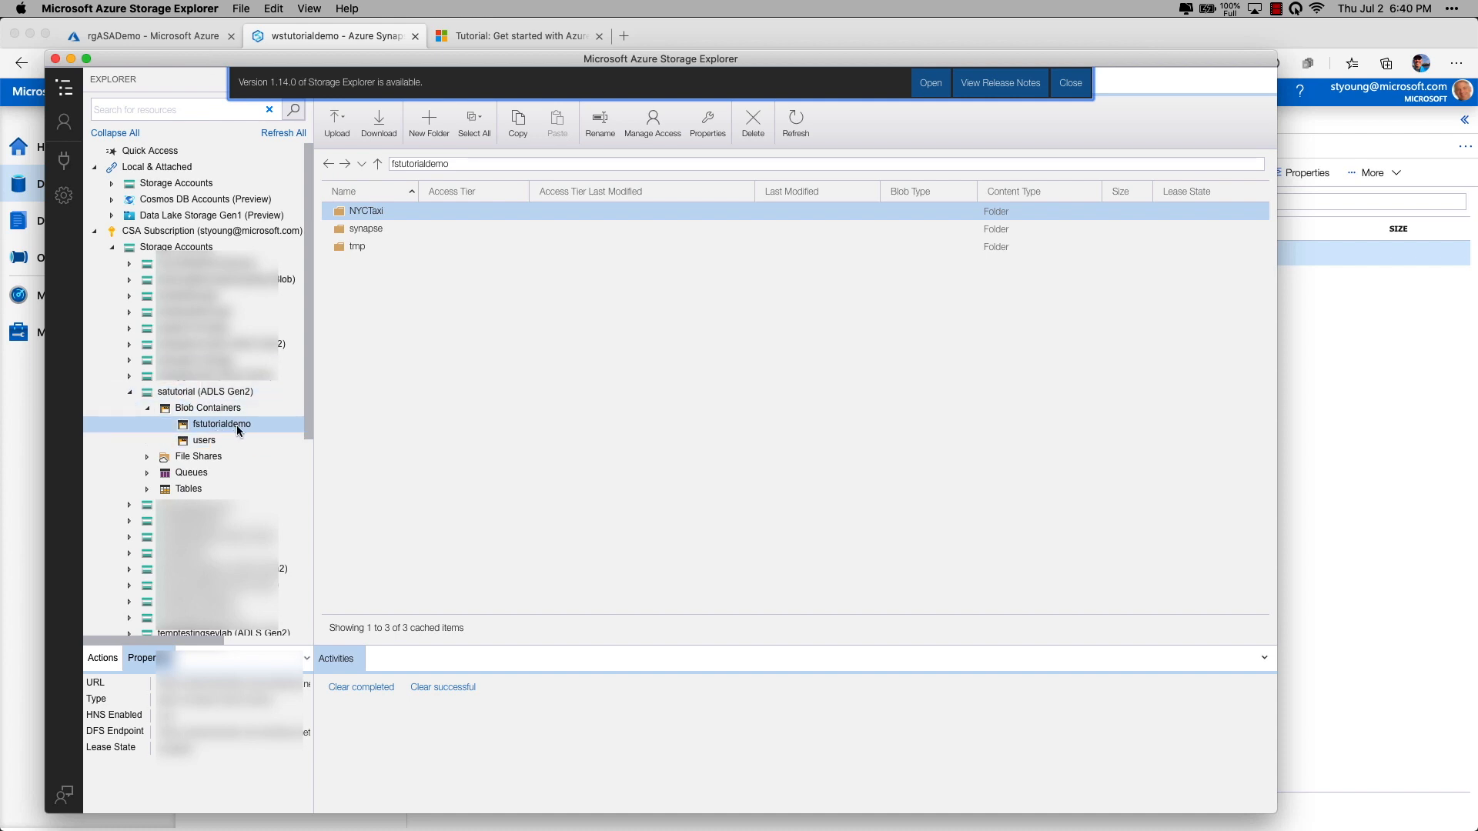
{"action": "left_click", "coordinate": [366, 213]}
{"action": "double_click", "coordinate": [367, 213]}
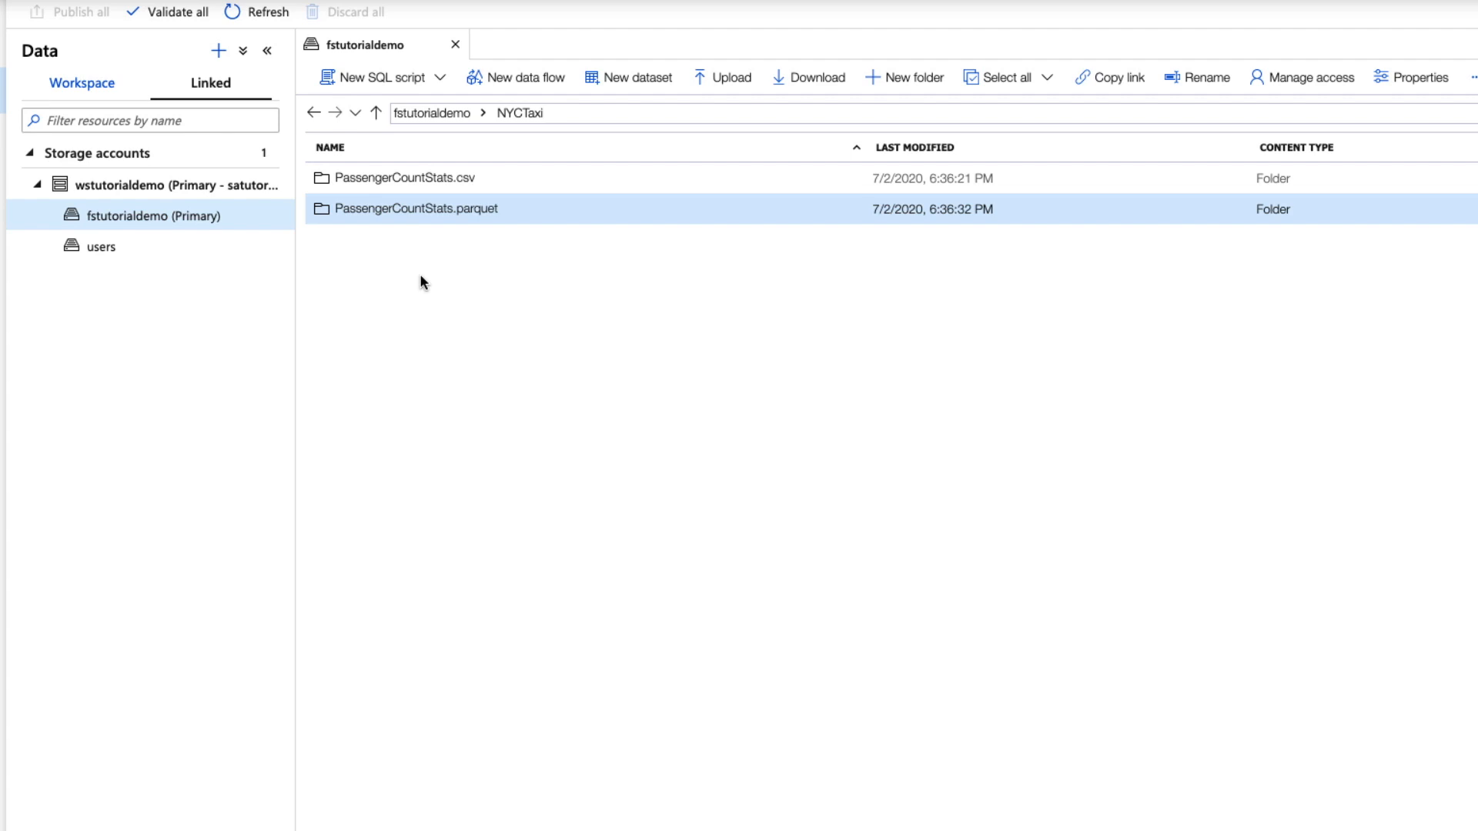
Open the PassengerCountStats.parquet folder and create a new notebook from its part-00000 parquet file.
{"action": "double_click", "coordinate": [410, 210]}
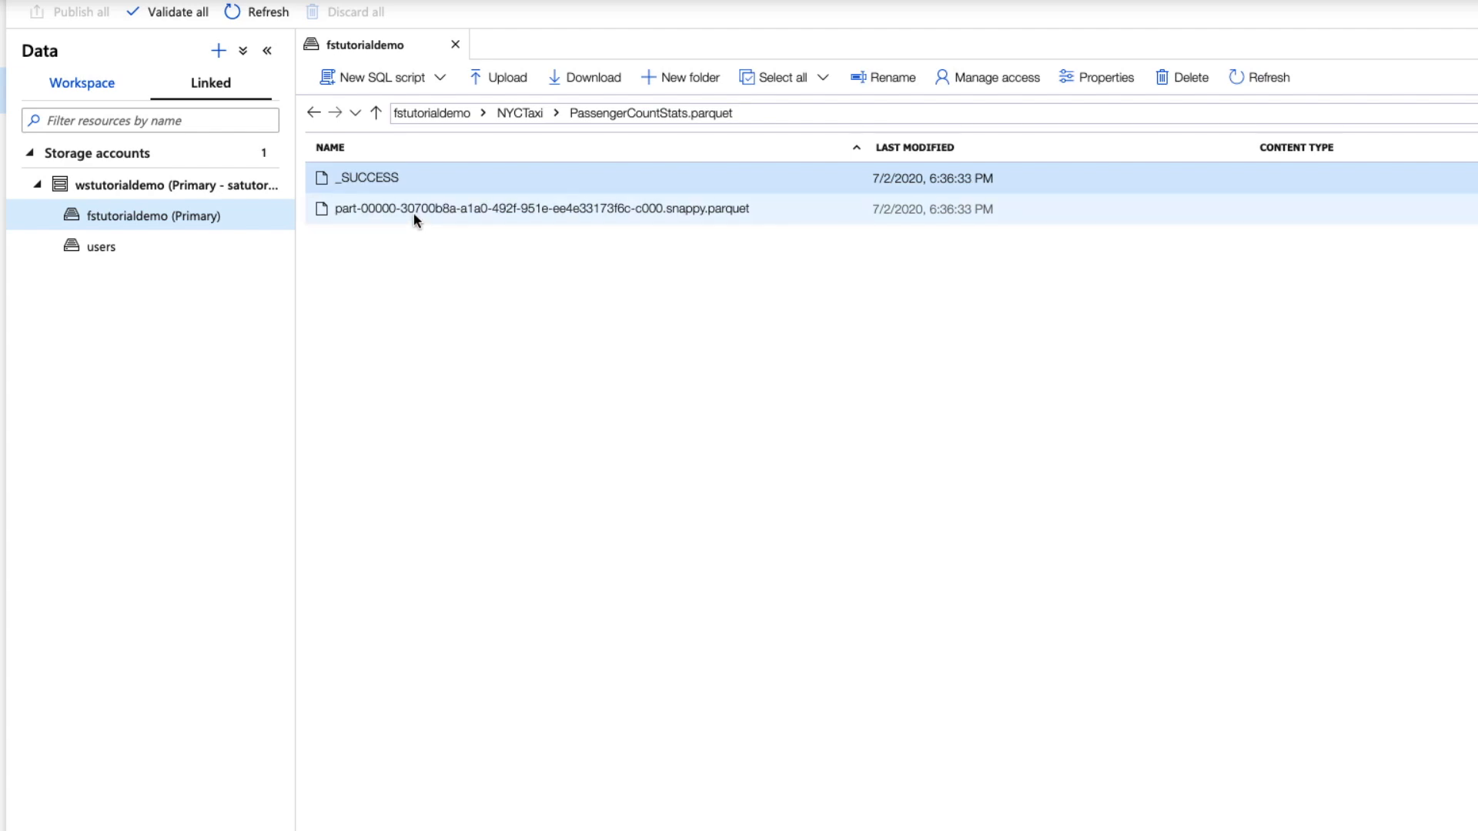
{"action": "left_click", "coordinate": [414, 213]}
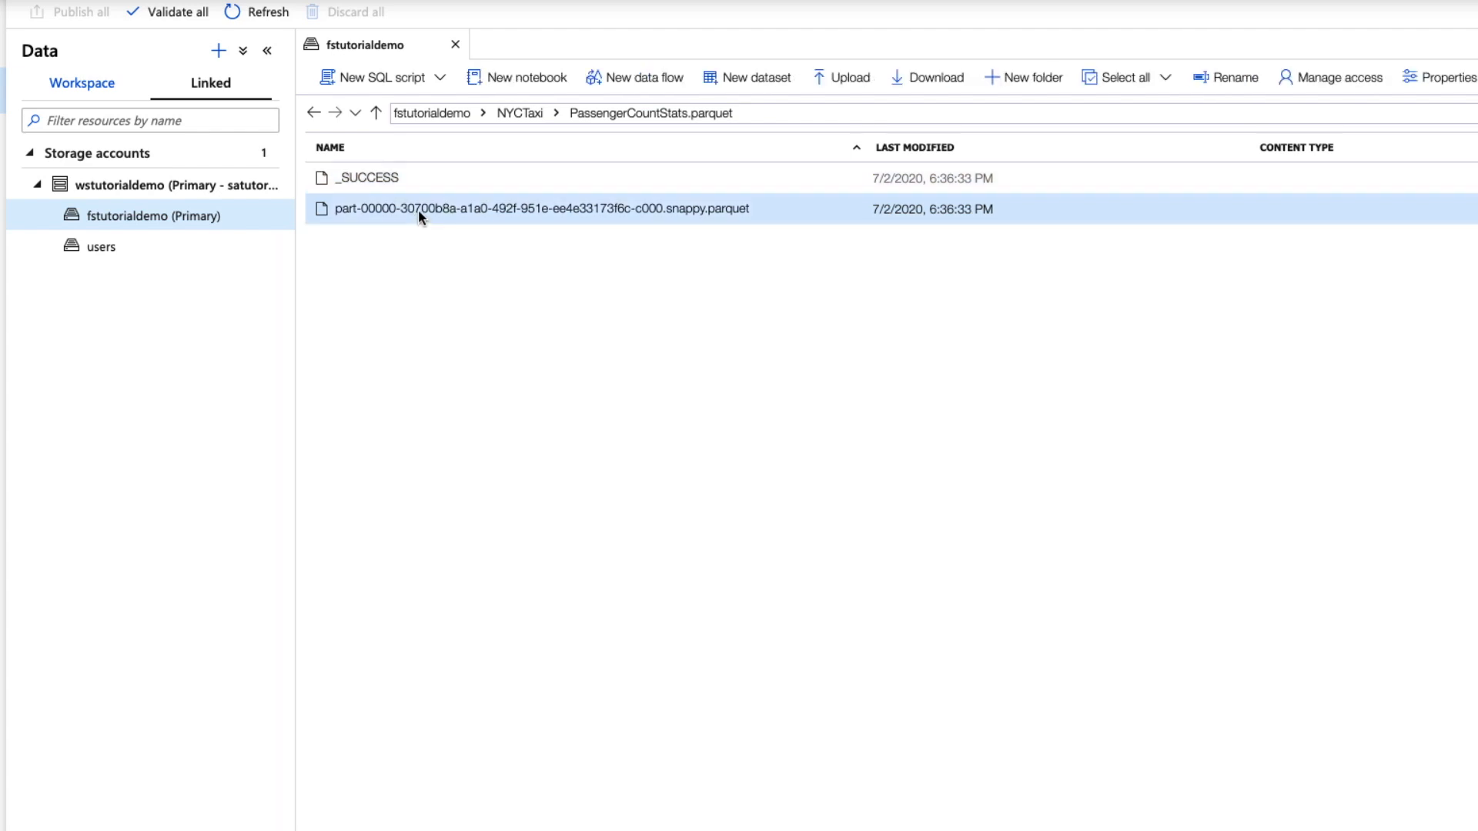
{"action": "right_click", "coordinate": [420, 216]}
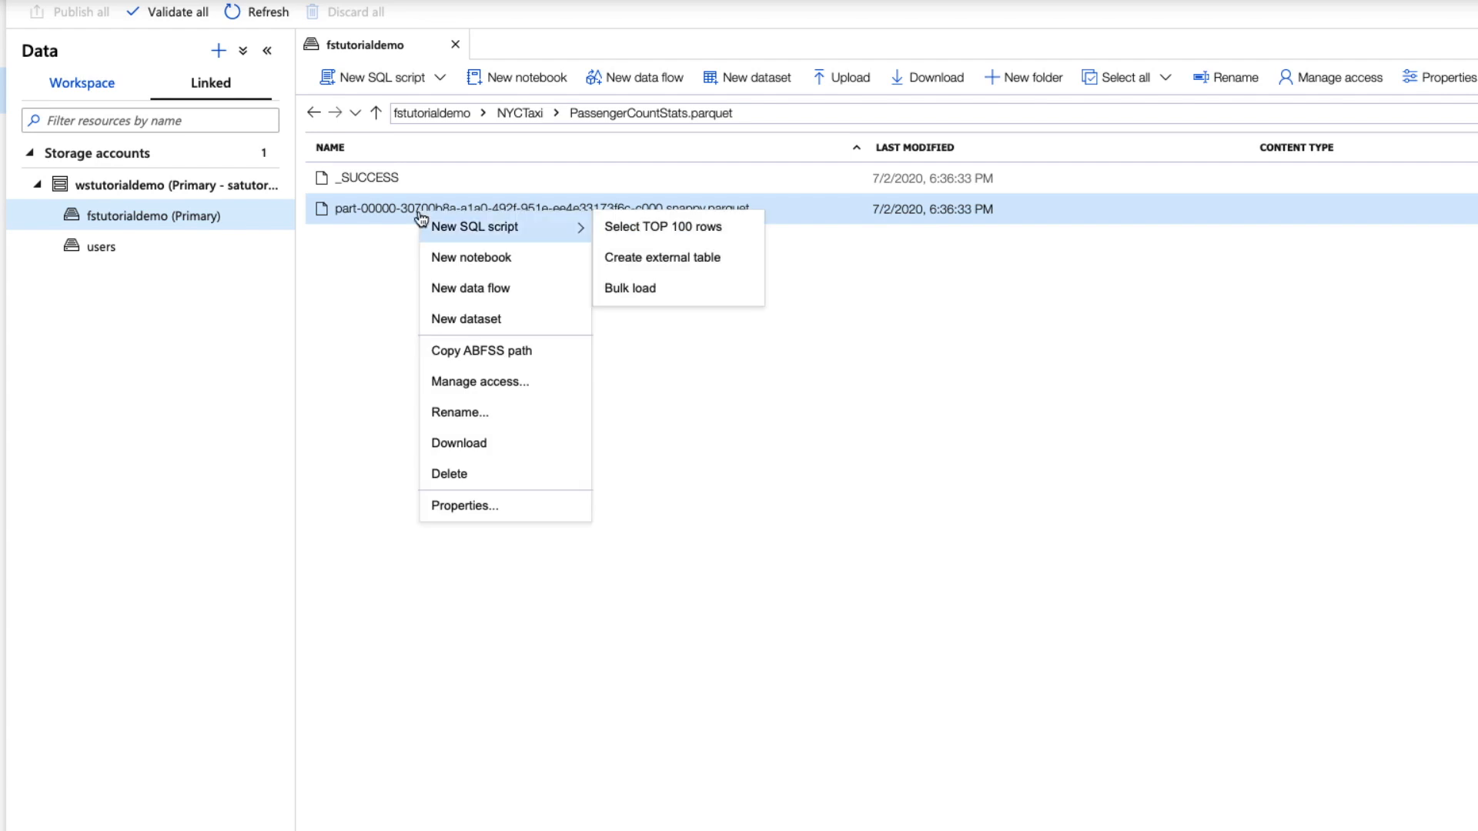
{"action": "left_click", "coordinate": [469, 268]}
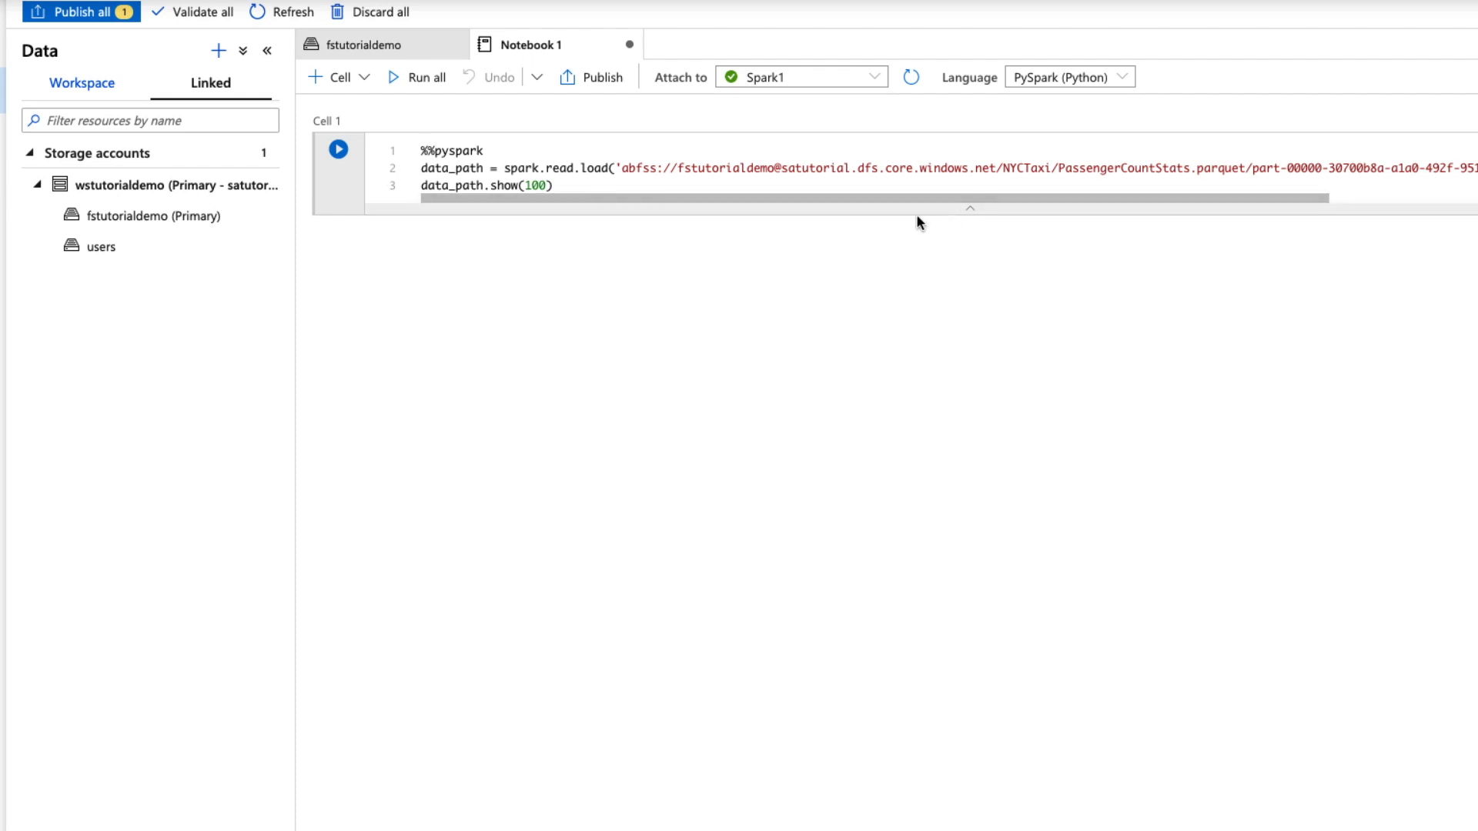
Run the generated notebook to show the parquet file's data.
{"action": "left_click", "coordinate": [526, 252]}
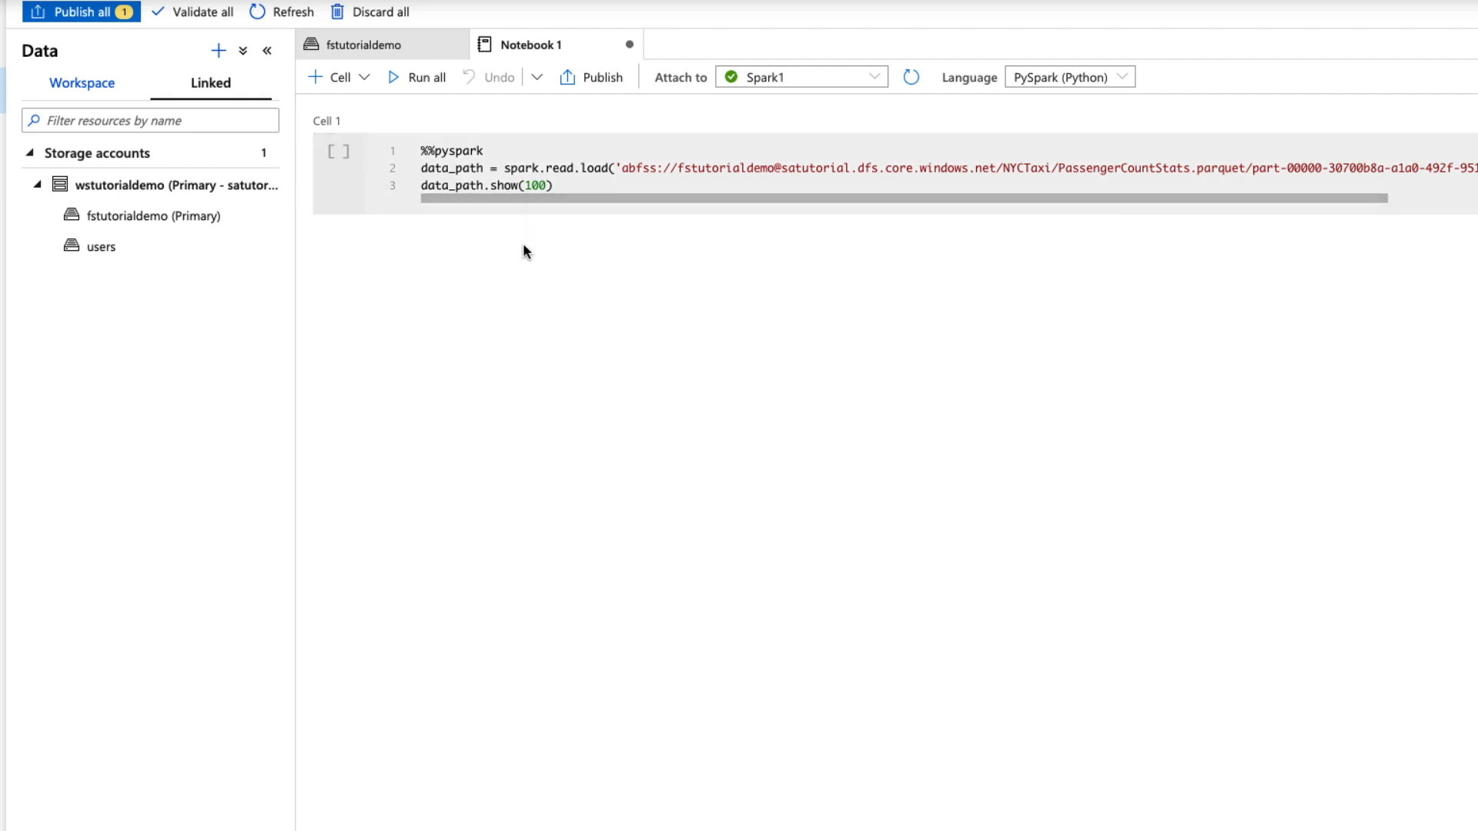
{"action": "left_click", "coordinate": [402, 78]}
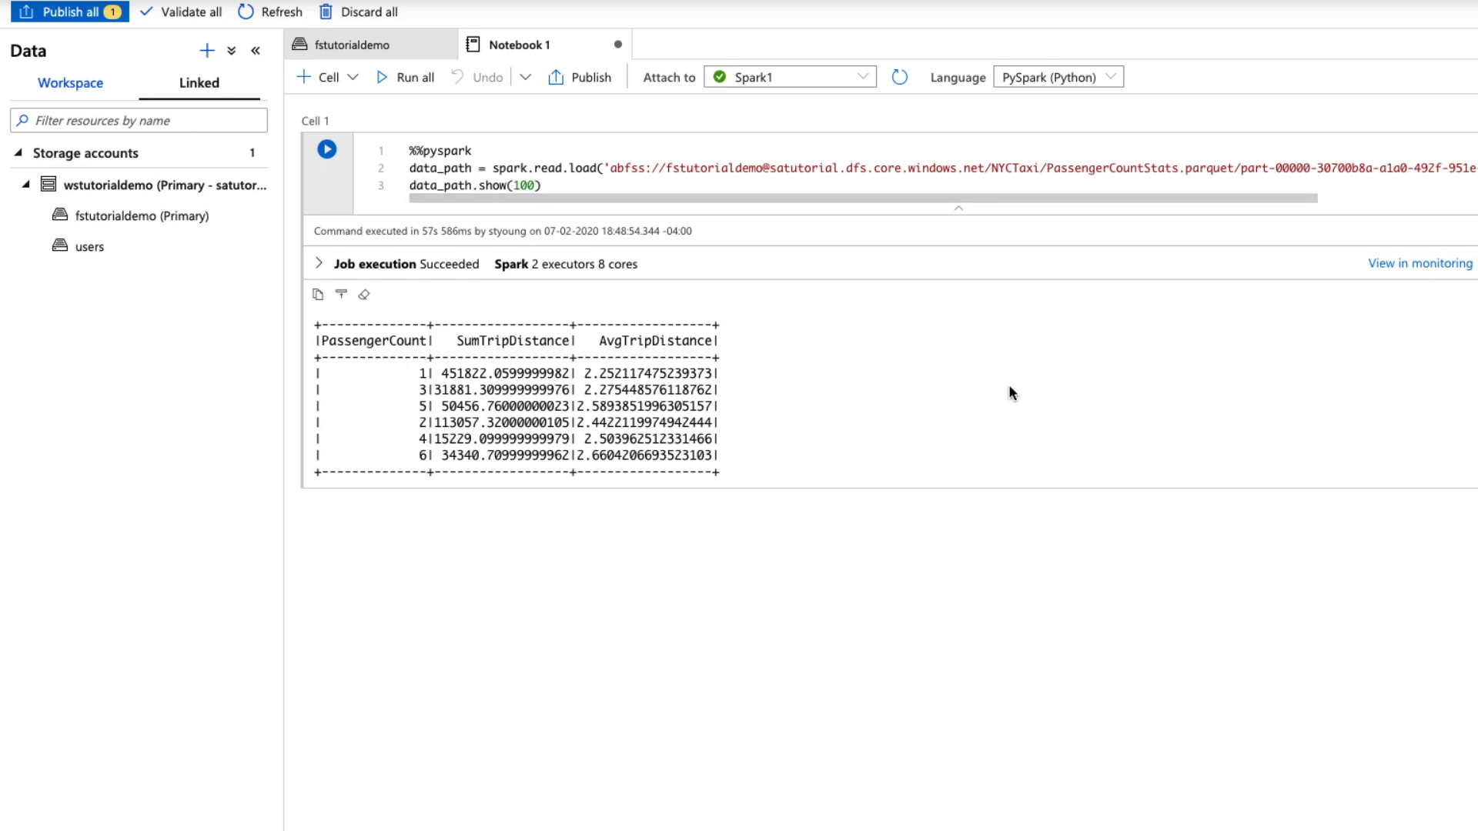
Return to the fstutorialdemo tab and create a Select TOP 100 rows SQL script from the parquet part file.
{"action": "mouse_move", "coordinate": [751, 499]}
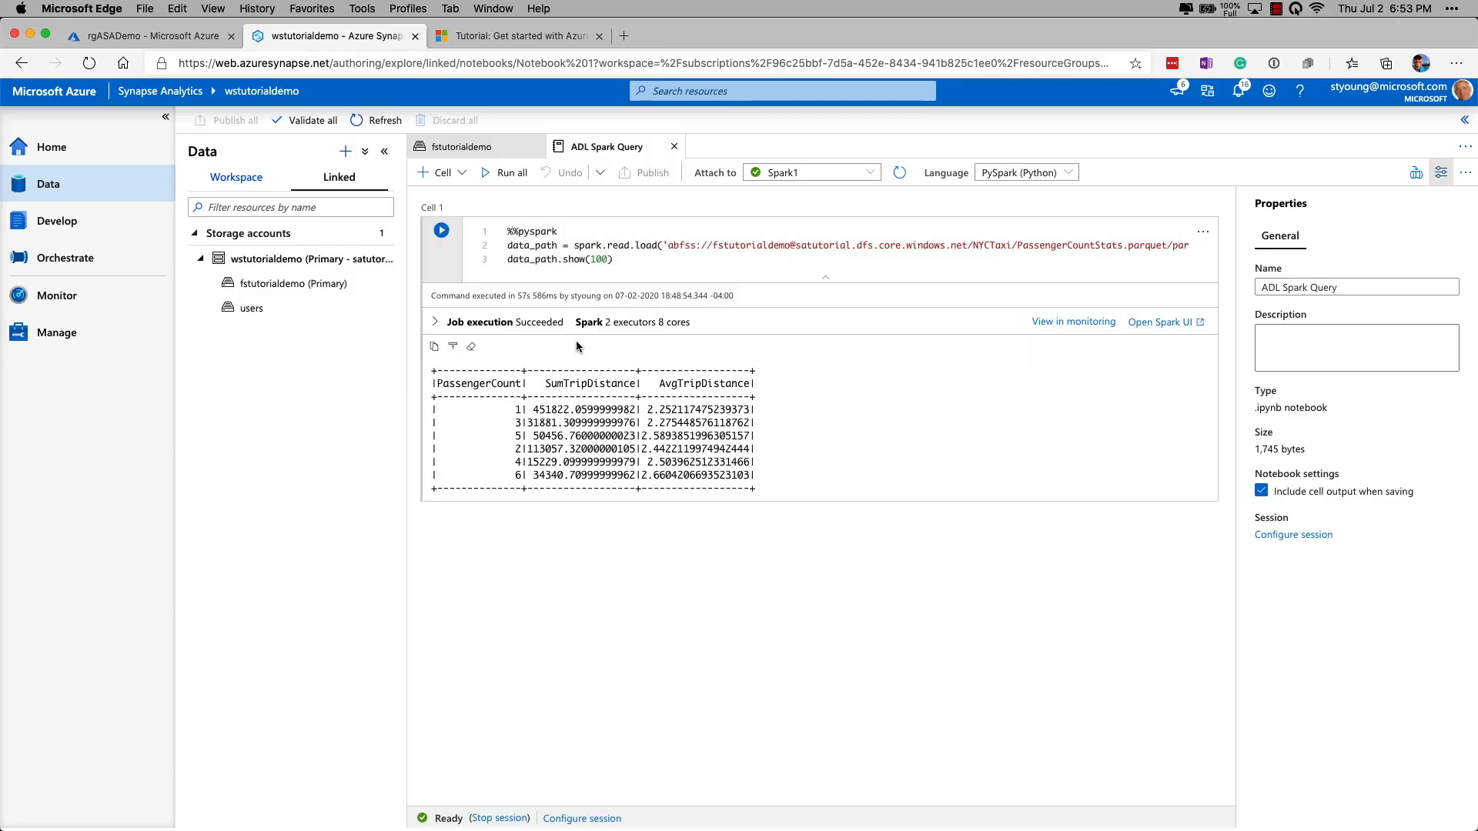
{"action": "left_click", "coordinate": [675, 146]}
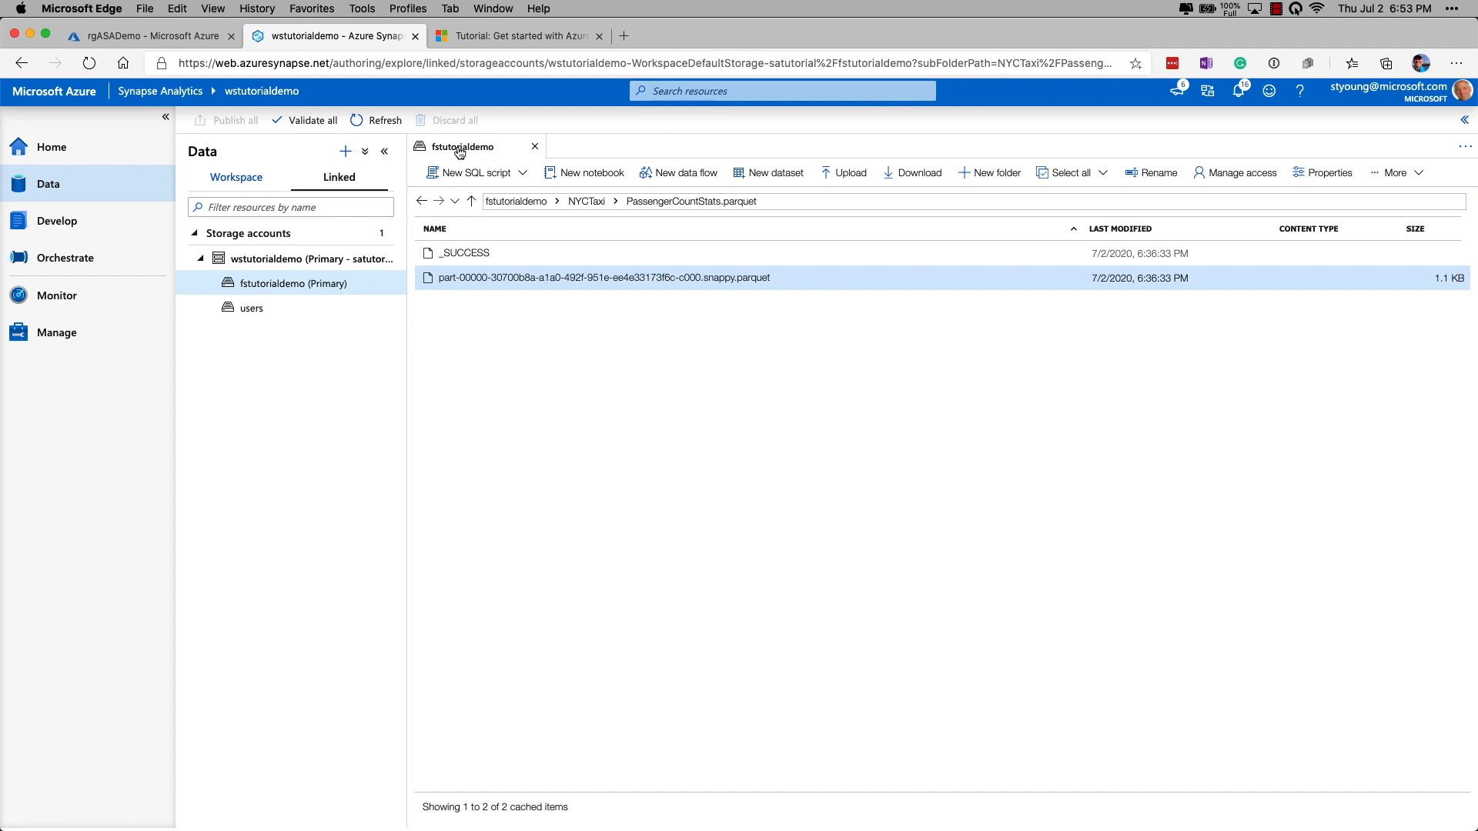
{"action": "right_click", "coordinate": [556, 282]}
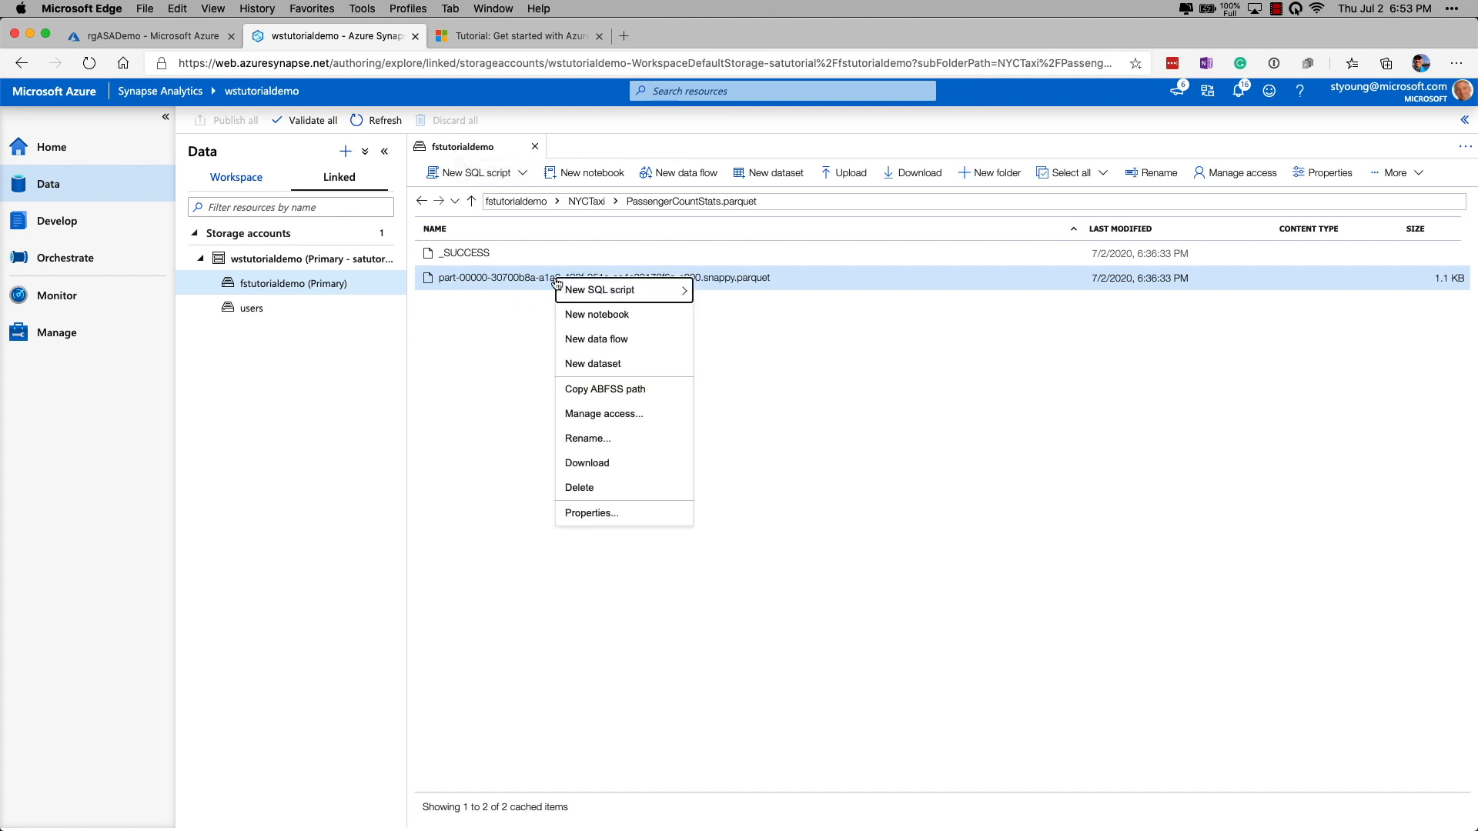
{"action": "mouse_move", "coordinate": [590, 292]}
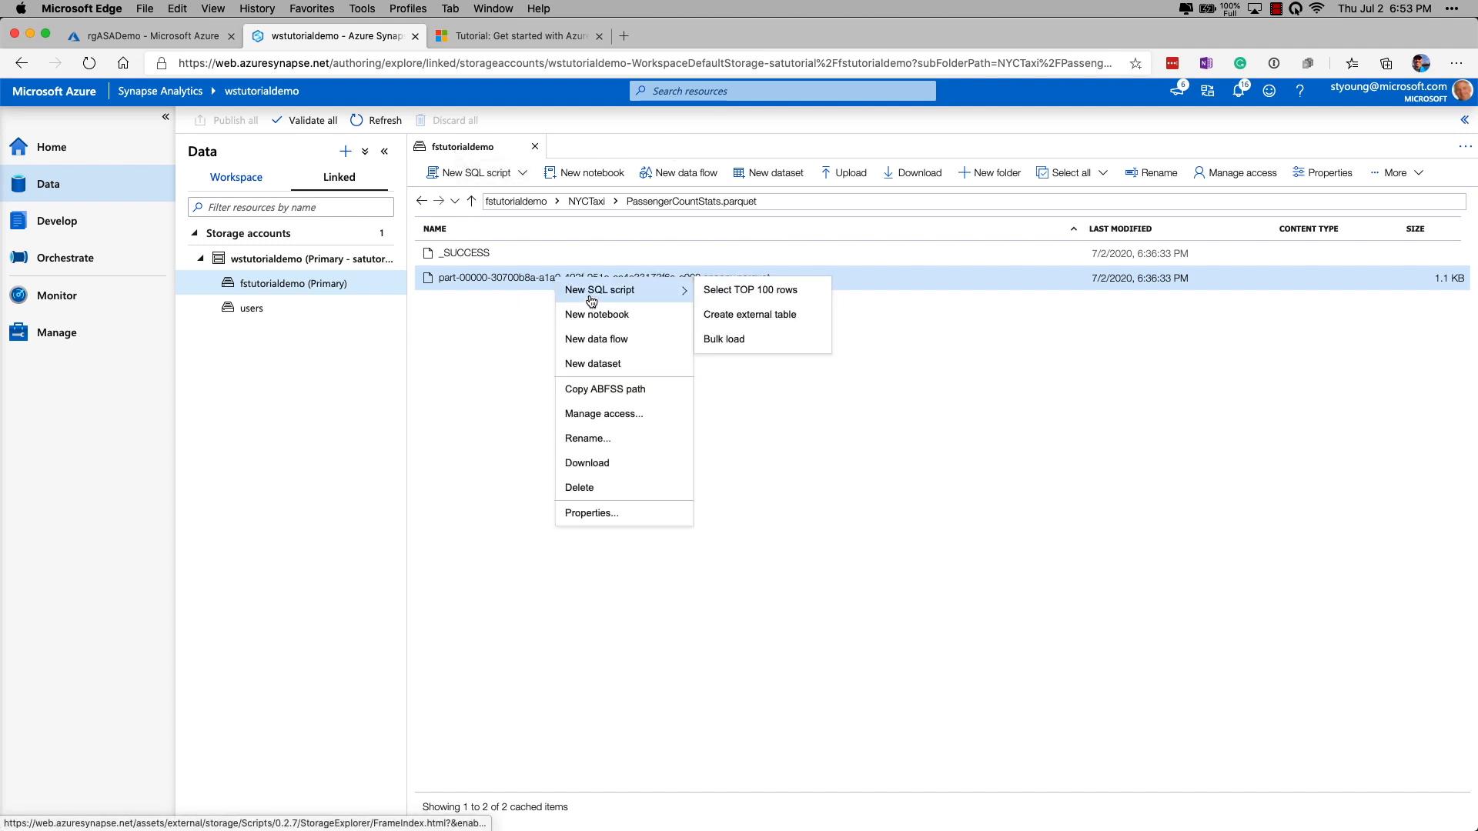
{"action": "left_click", "coordinate": [761, 291]}
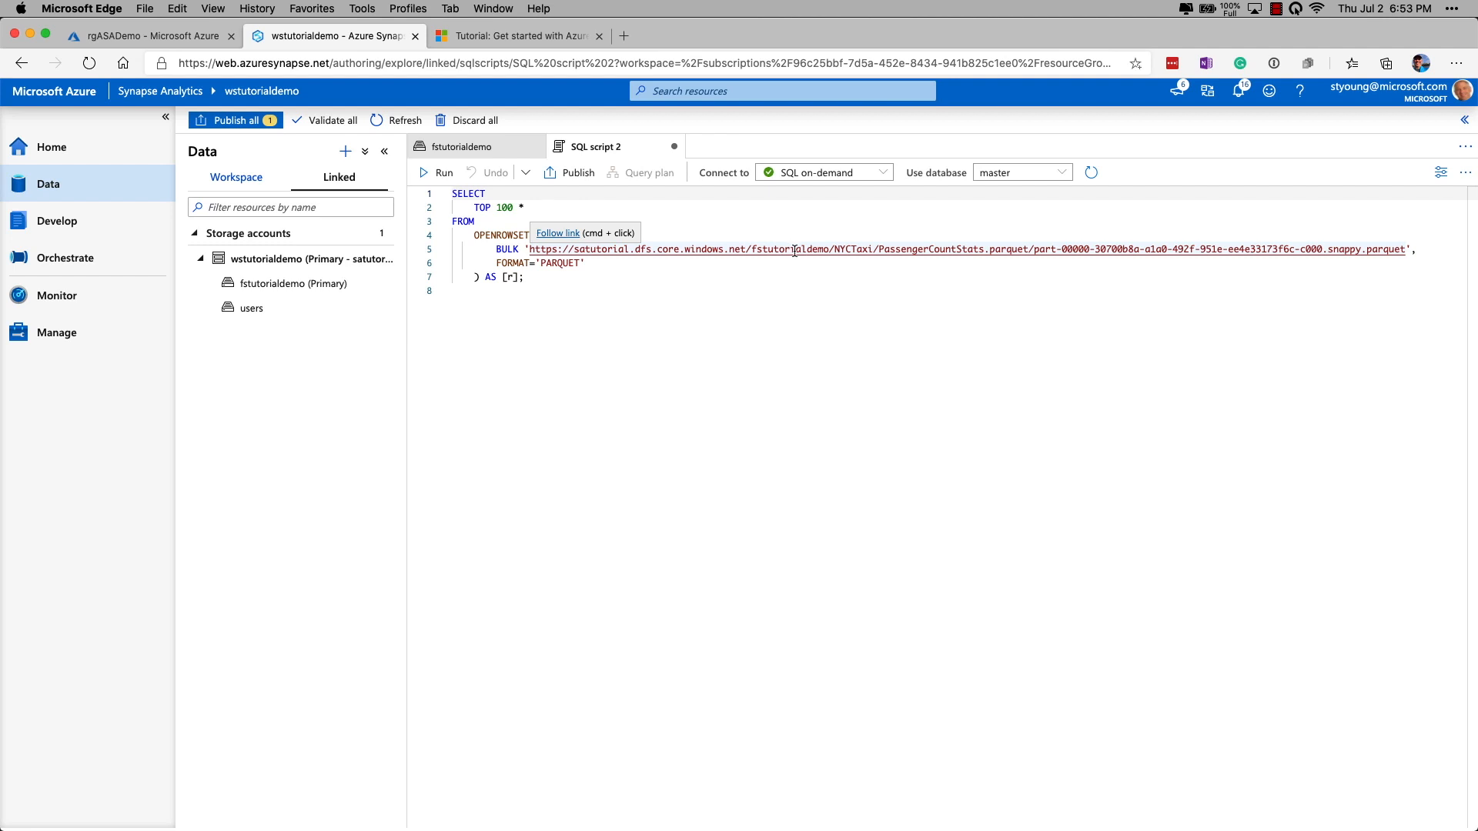
Run the SQL script and view its results as a chart before returning to the table view.
{"action": "left_click", "coordinate": [435, 174]}
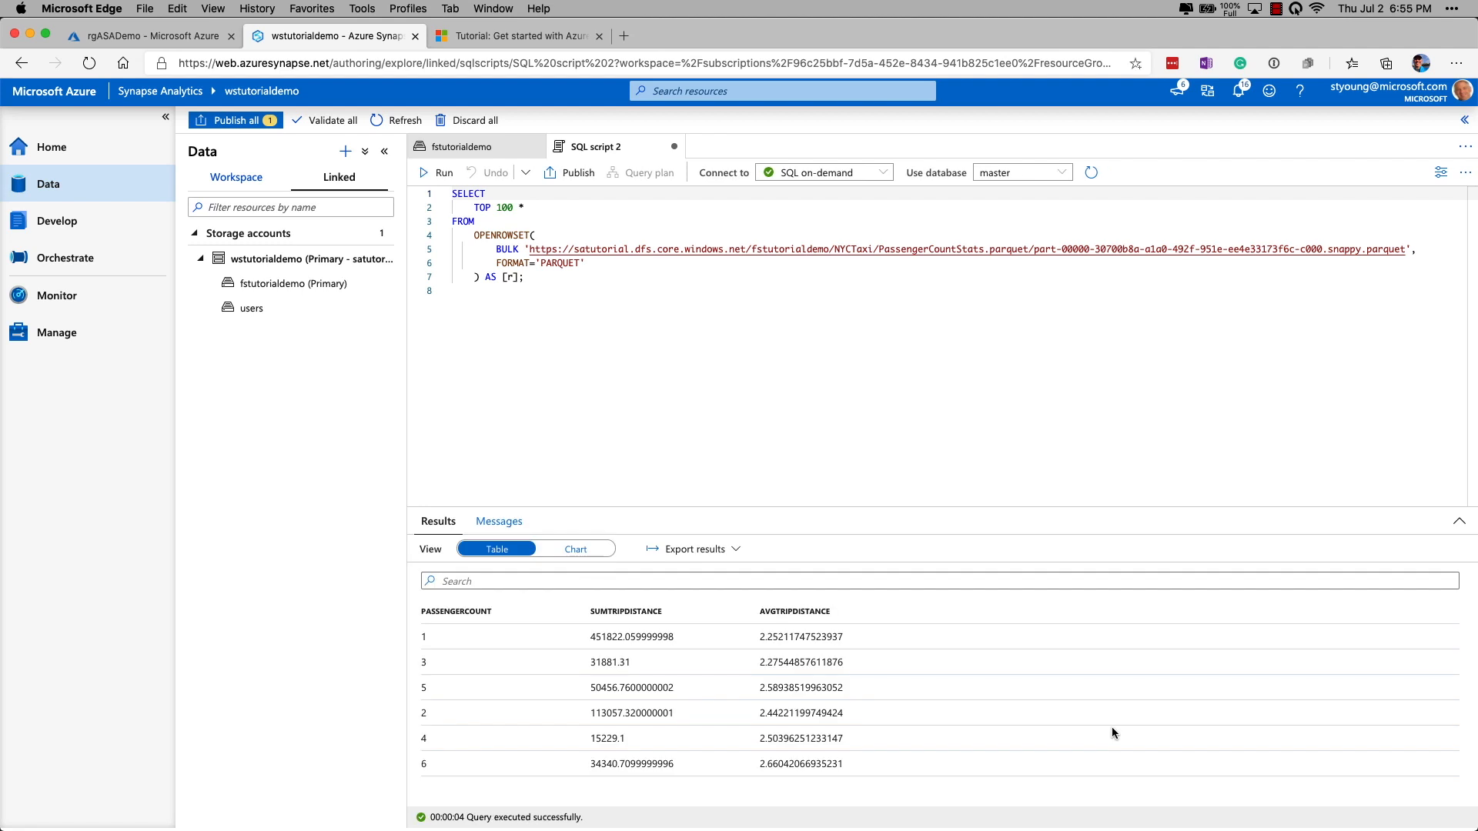
{"action": "left_click", "coordinate": [576, 550]}
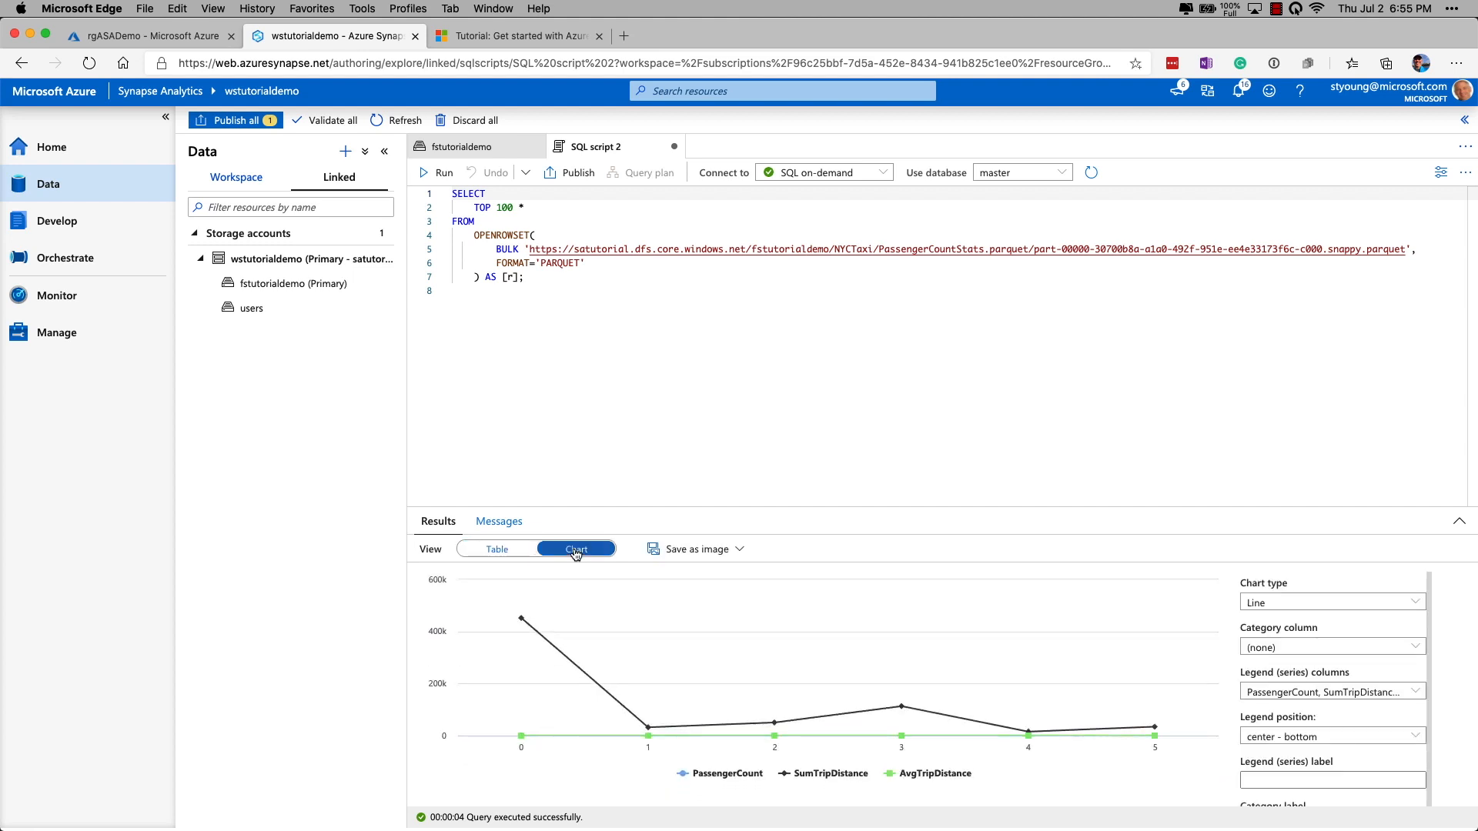
{"action": "left_click", "coordinate": [497, 549]}
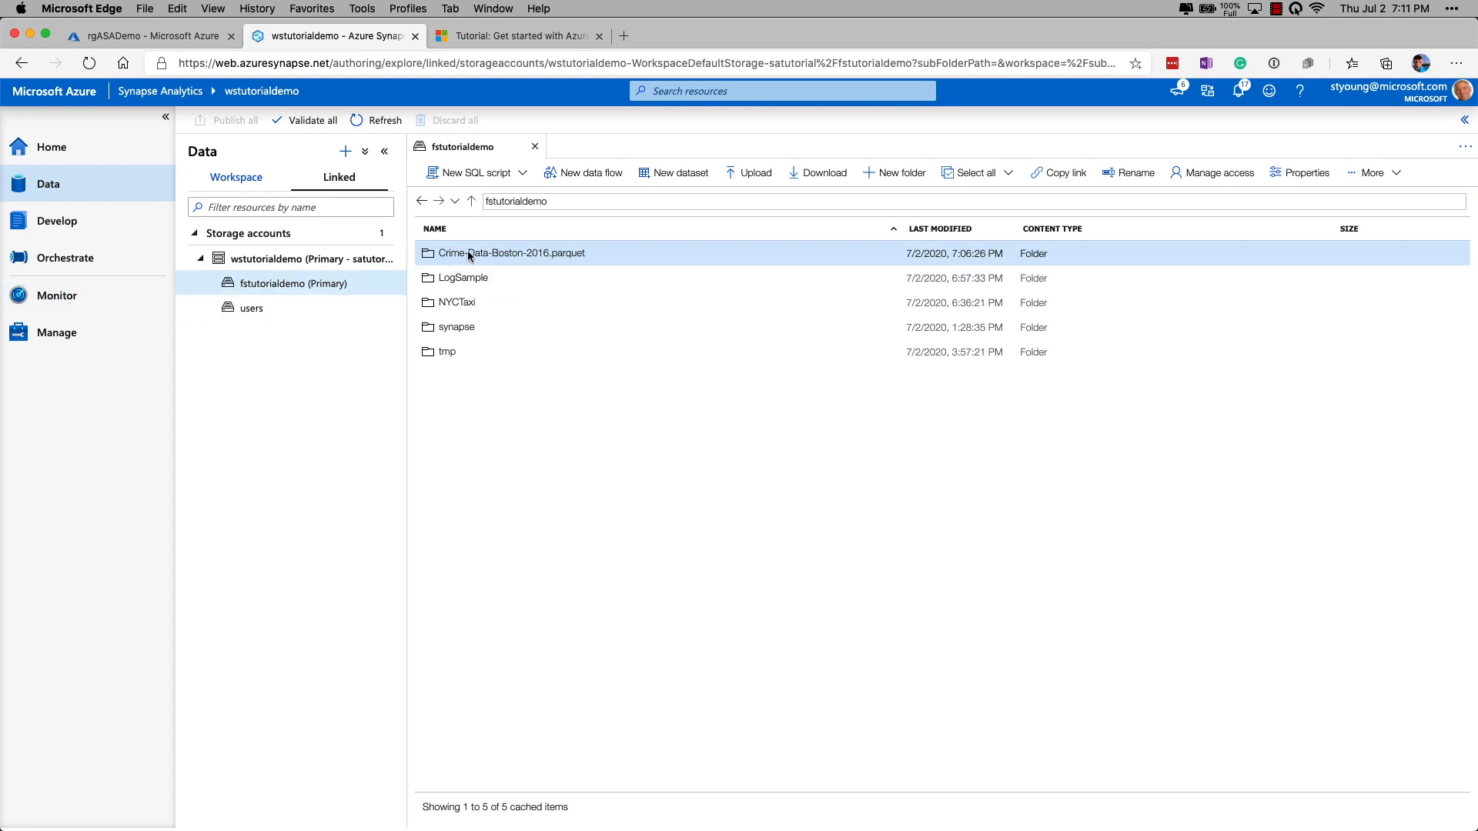
Open the Crime-Data-Boston-2016.parquet folder and select the part-00000 through part-00003 files.
{"action": "double_click", "coordinate": [524, 252]}
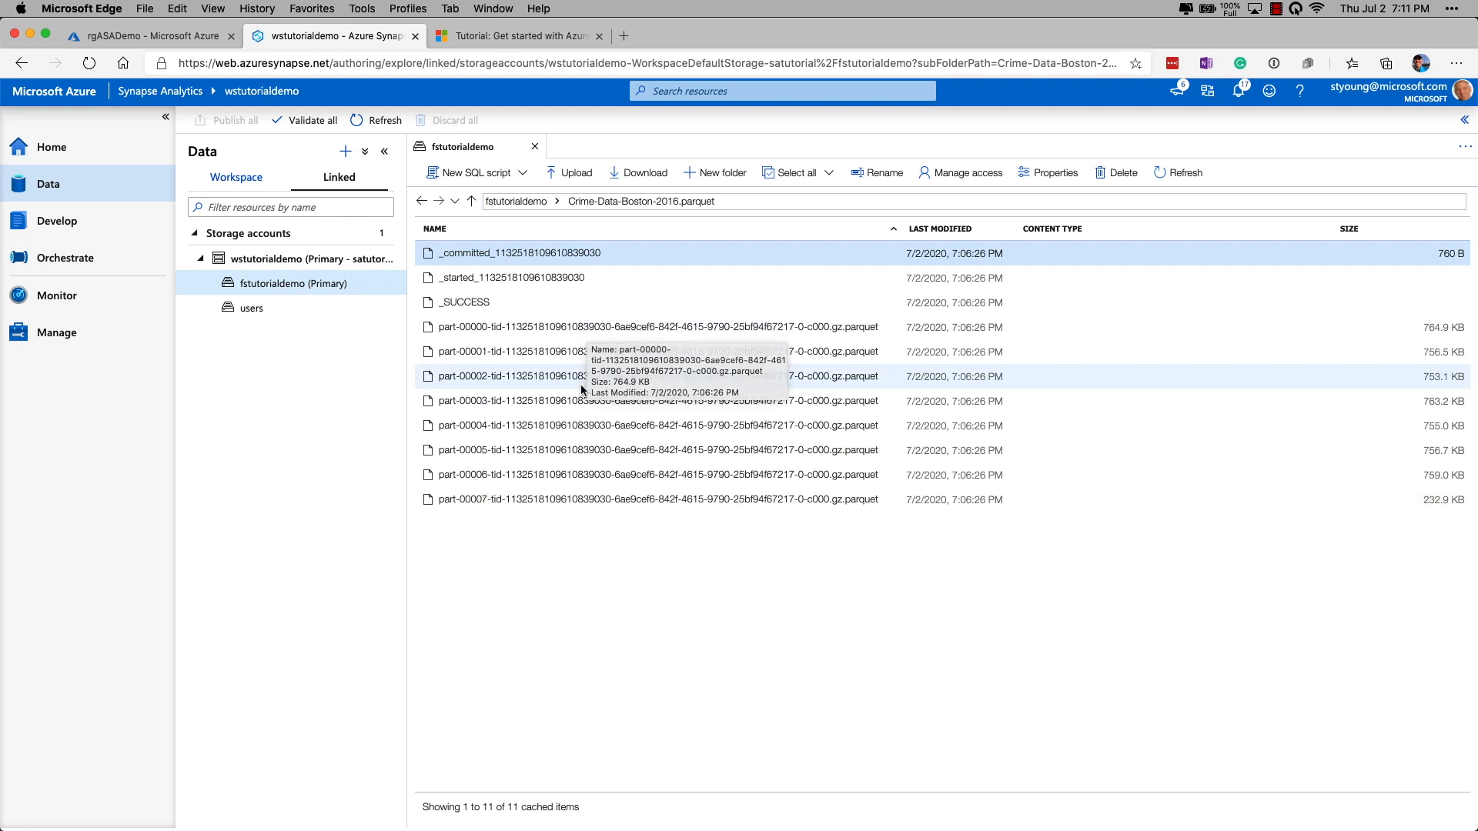
{"action": "left_click", "coordinate": [575, 327]}
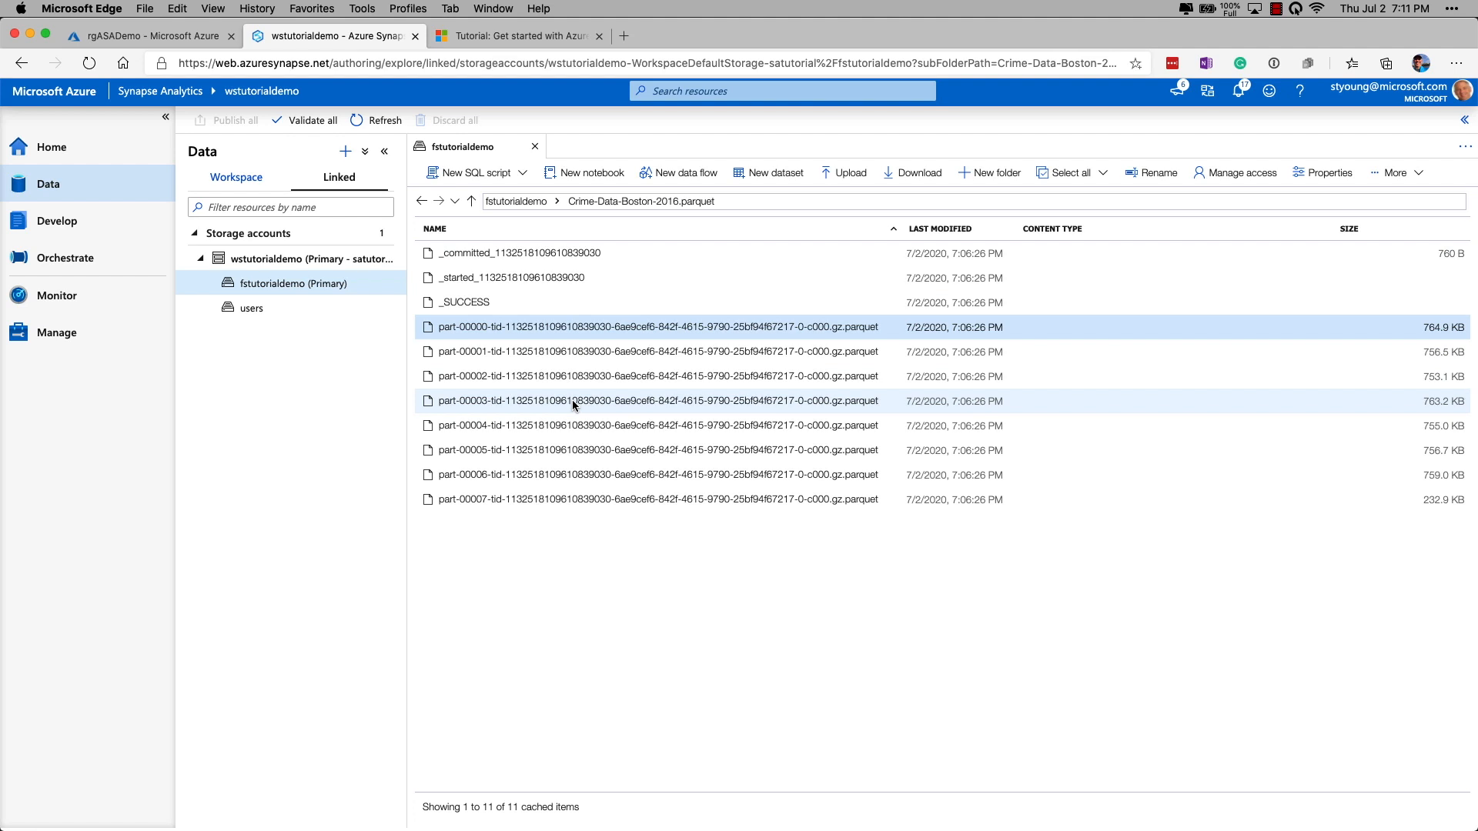
{"action": "left_click", "coordinate": [573, 402], "text": "shift"}
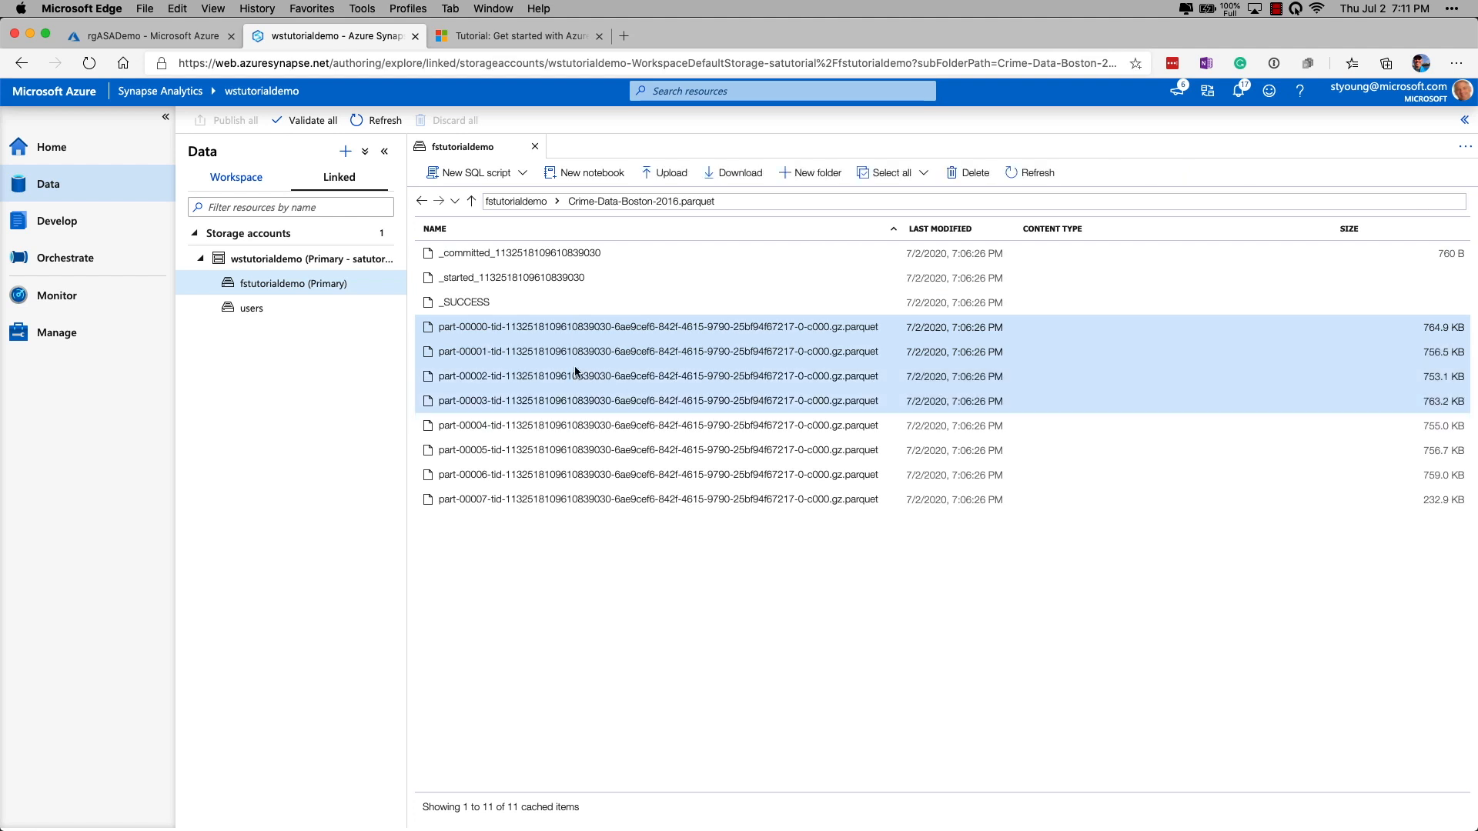
Generate a Select TOP 100 rows SQL script from the selected parquet files and run it.
{"action": "right_click", "coordinate": [575, 373]}
{"action": "mouse_move", "coordinate": [639, 379]}
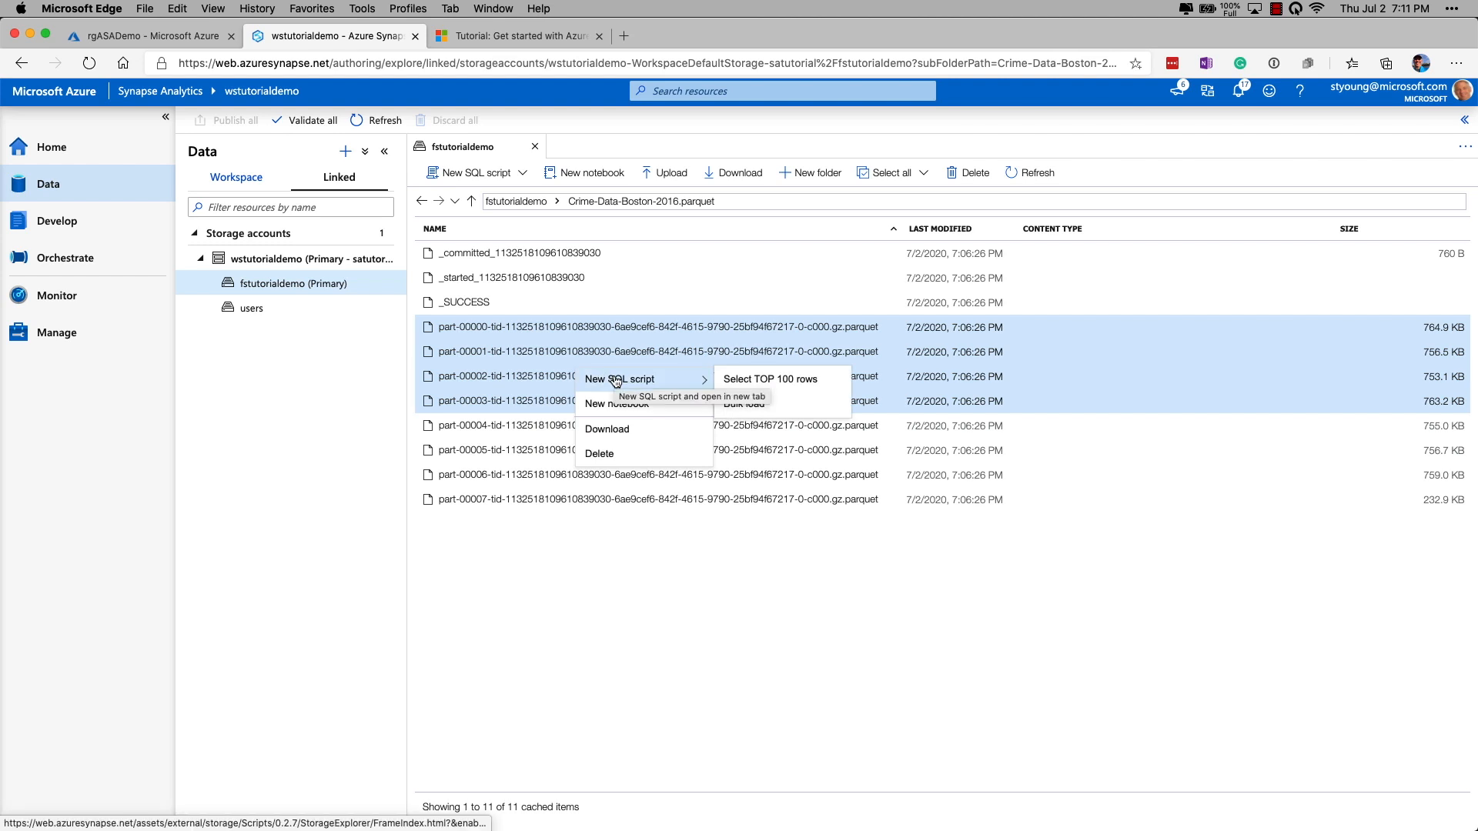
{"action": "left_click", "coordinate": [777, 380]}
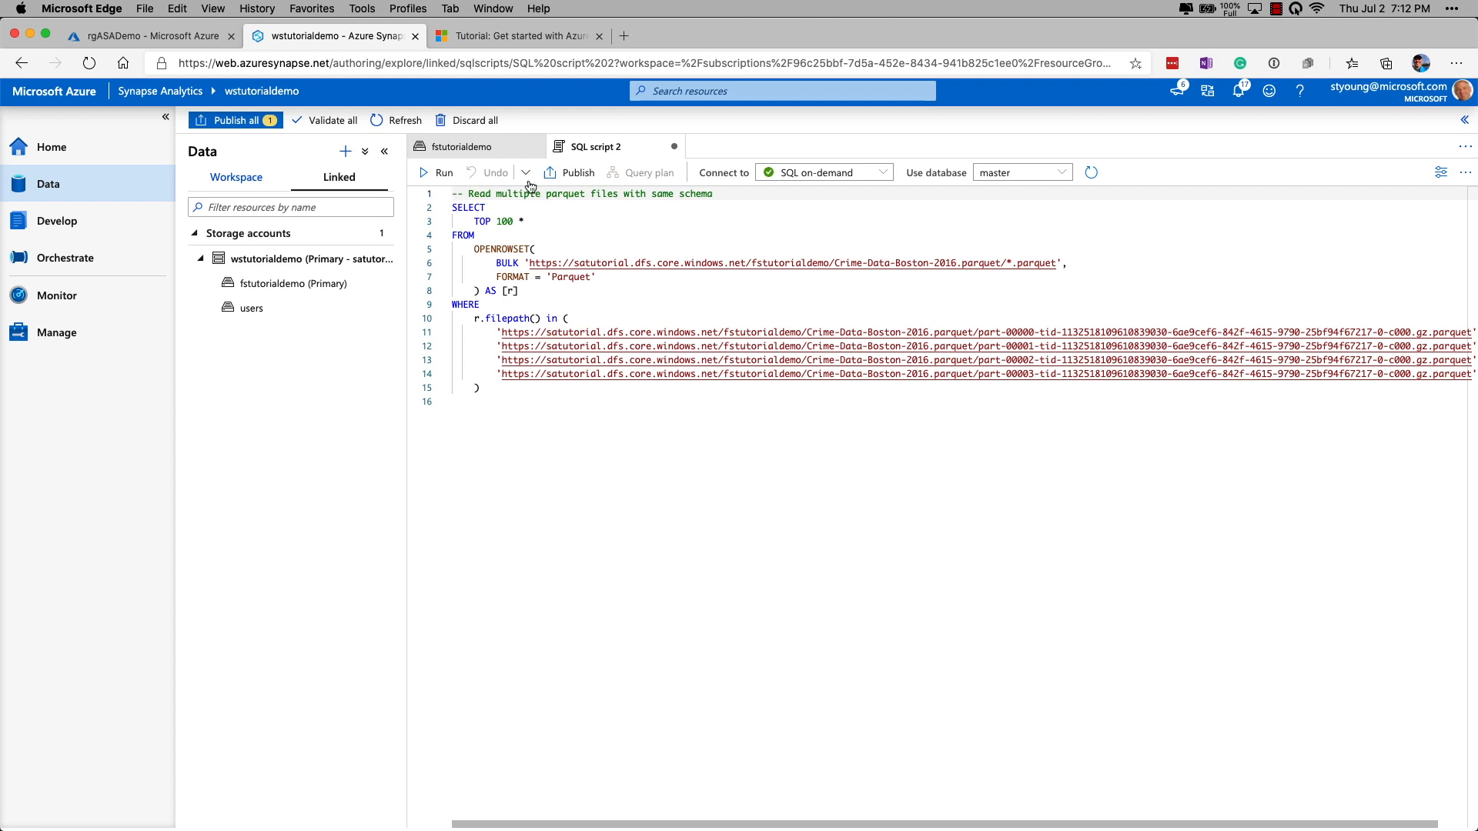
{"action": "left_click", "coordinate": [440, 173]}
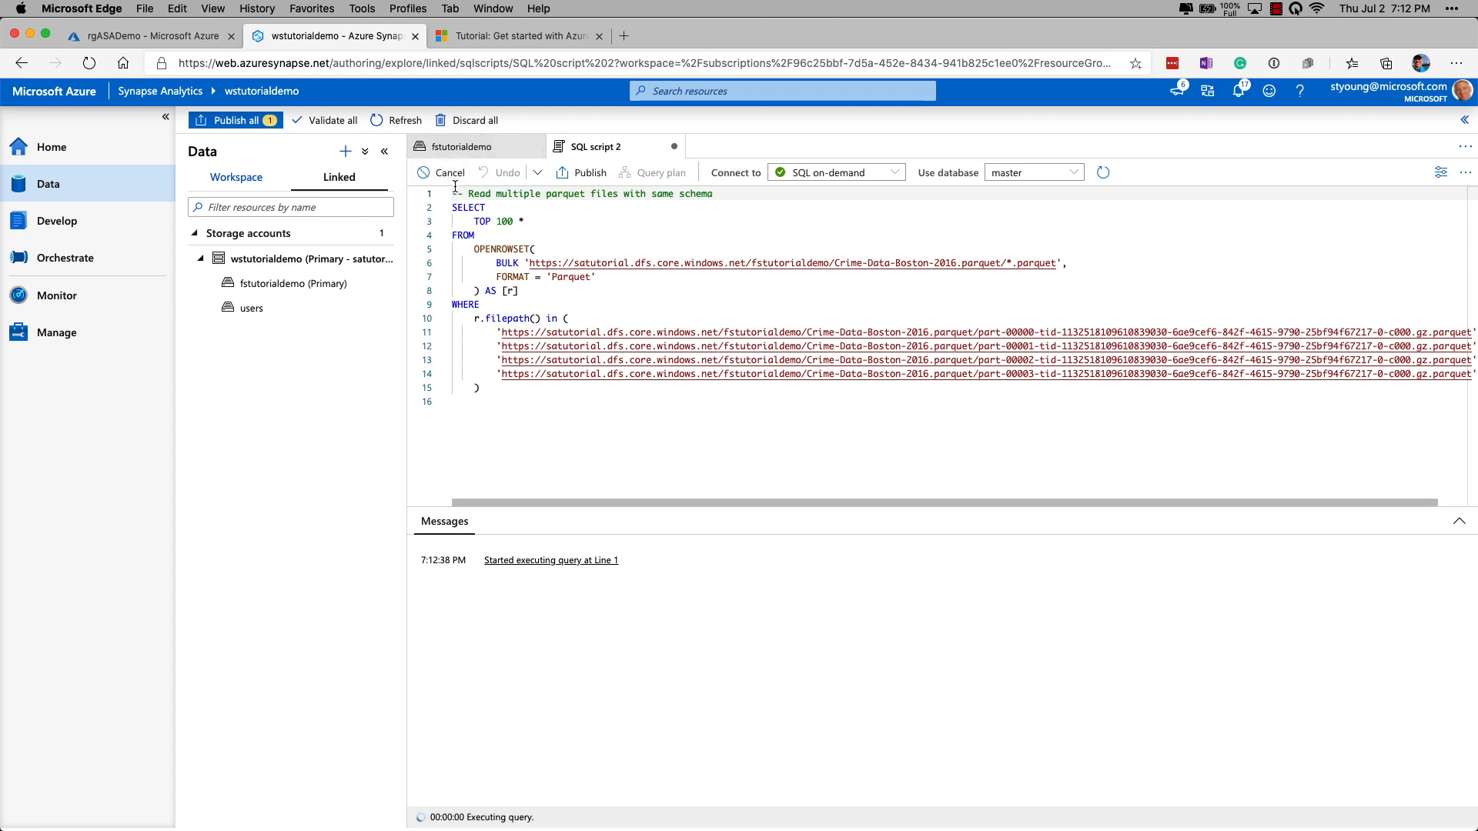